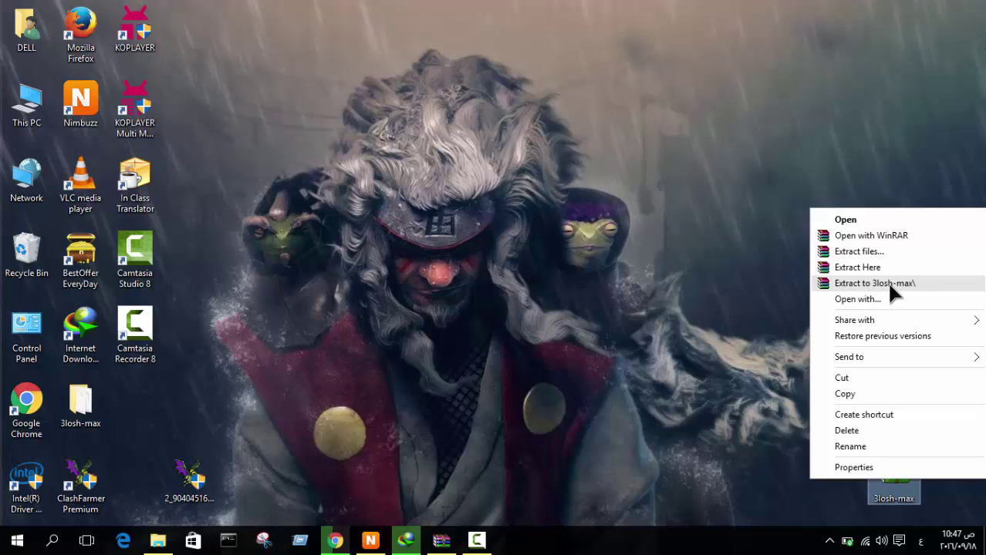
Step: Extract the 3losh-max archive into its own folder, renaming all conflicting files and letting the extraction run in the background
click(874, 282)
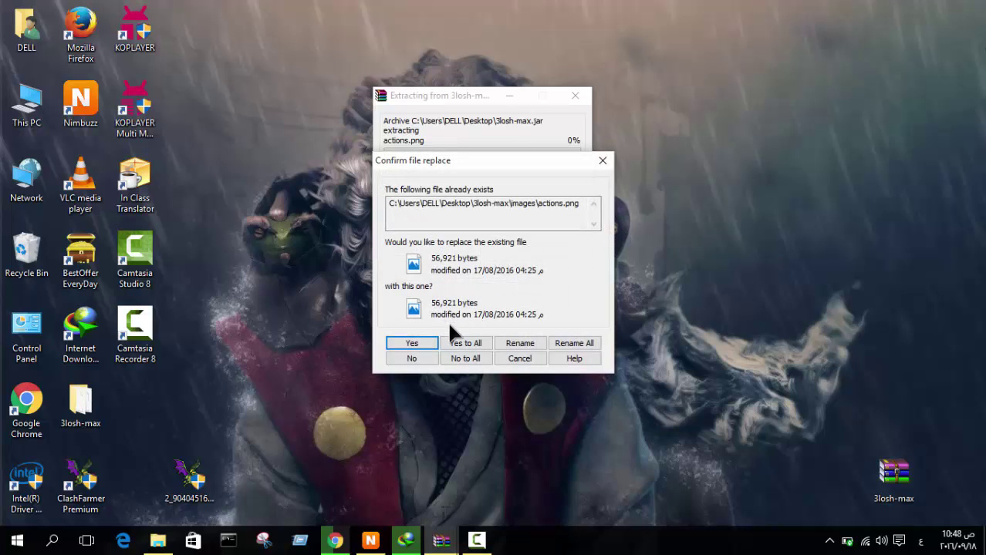
click(561, 345)
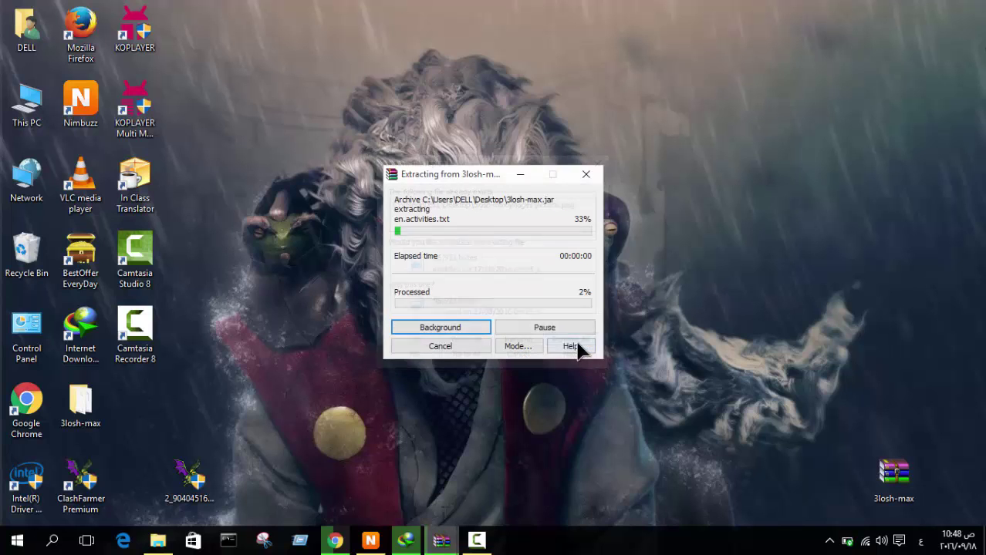
click(456, 327)
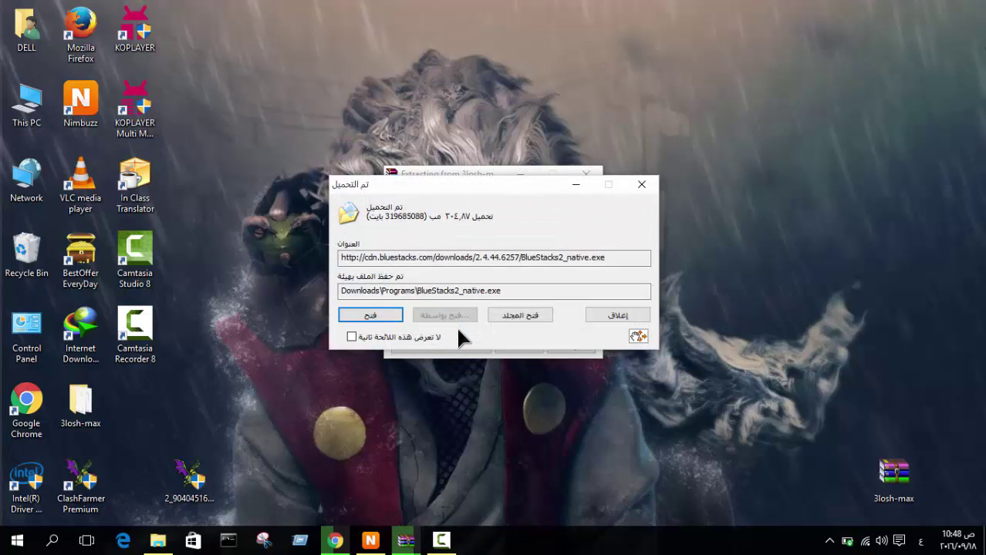
Step: Show the downloaded BlueStacks2_native file in its folder and minimise that folder window
click(527, 317)
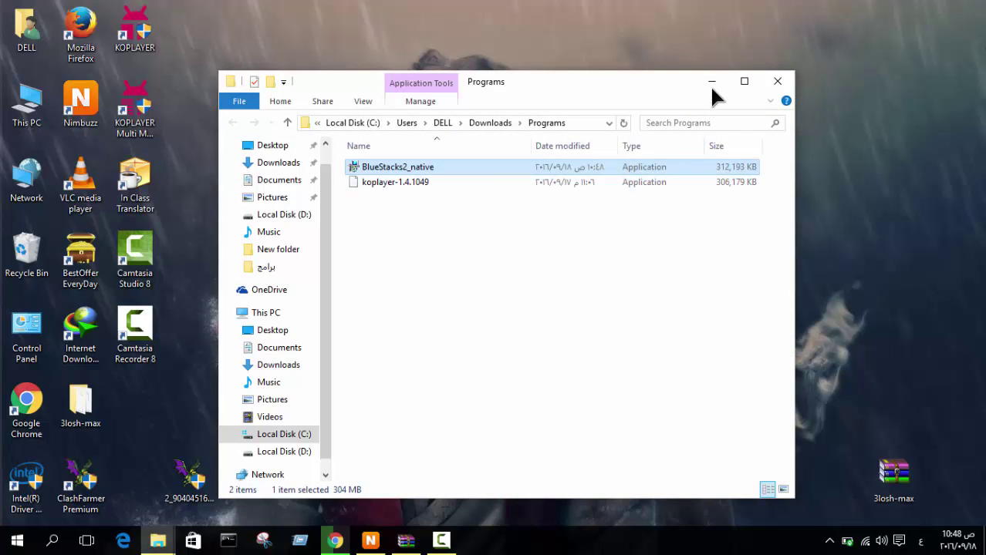
click(711, 81)
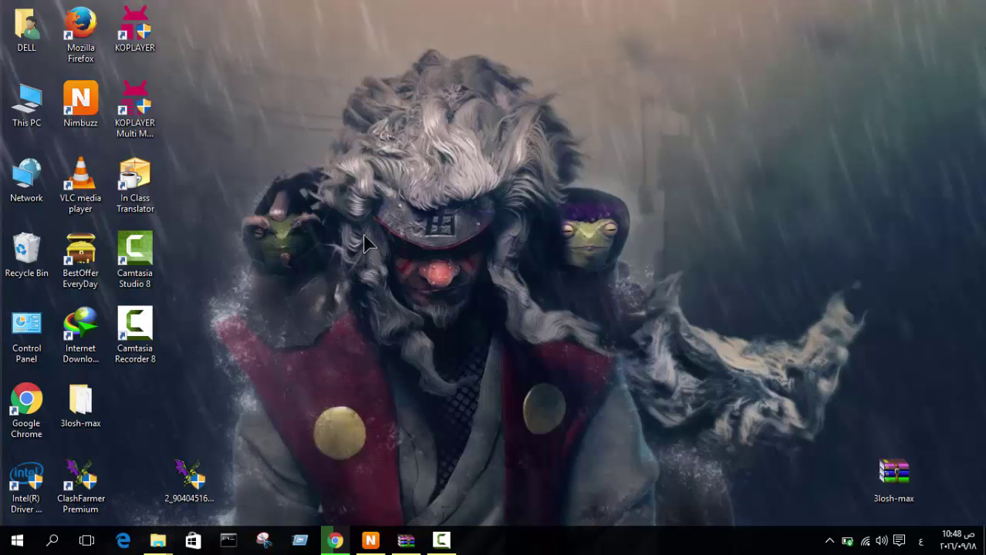
Step: Move the extracted 3losh-max folder to the middle of the desktop, inspect its contents and close it
drag(94, 416, 515, 256)
double_click(512, 246)
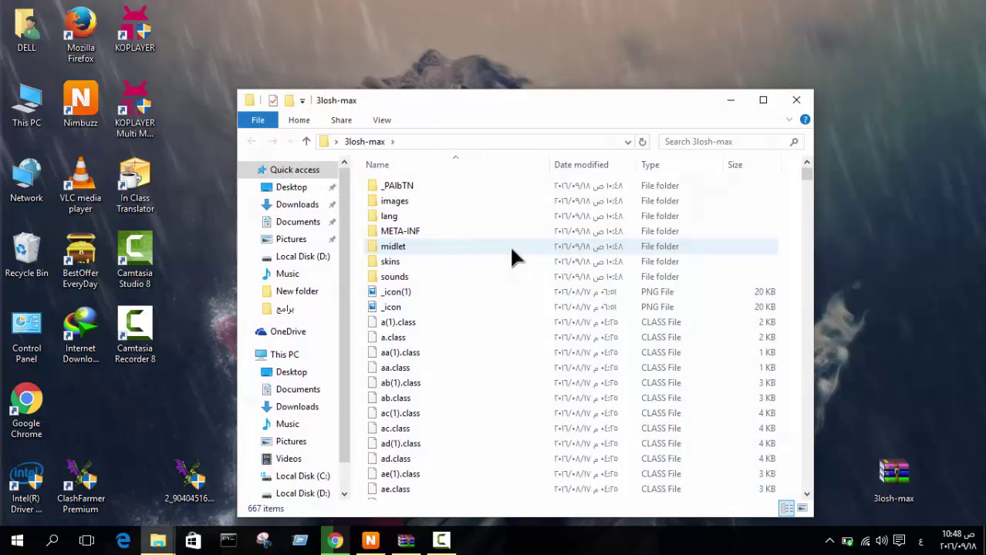
drag(808, 179, 779, 147)
click(796, 101)
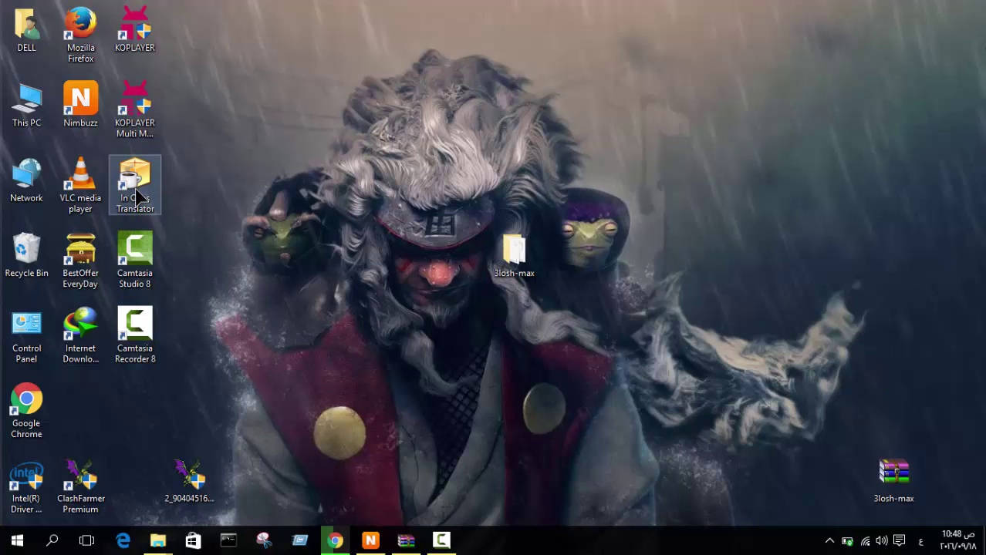
click(441, 541)
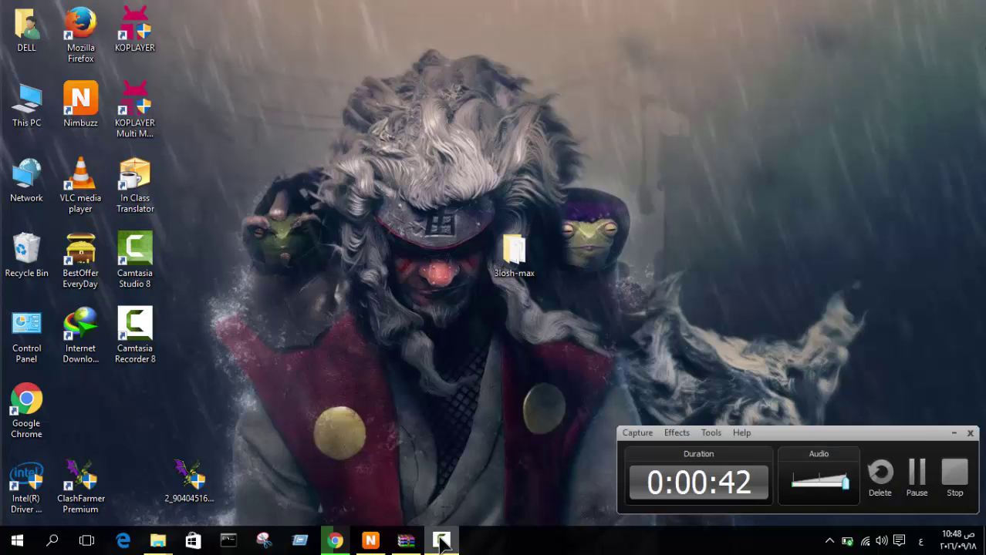
click(441, 541)
Step: Launch In Class Translator and browse to the 3losh-max folder on the desktop for a class file to open
double_click(136, 185)
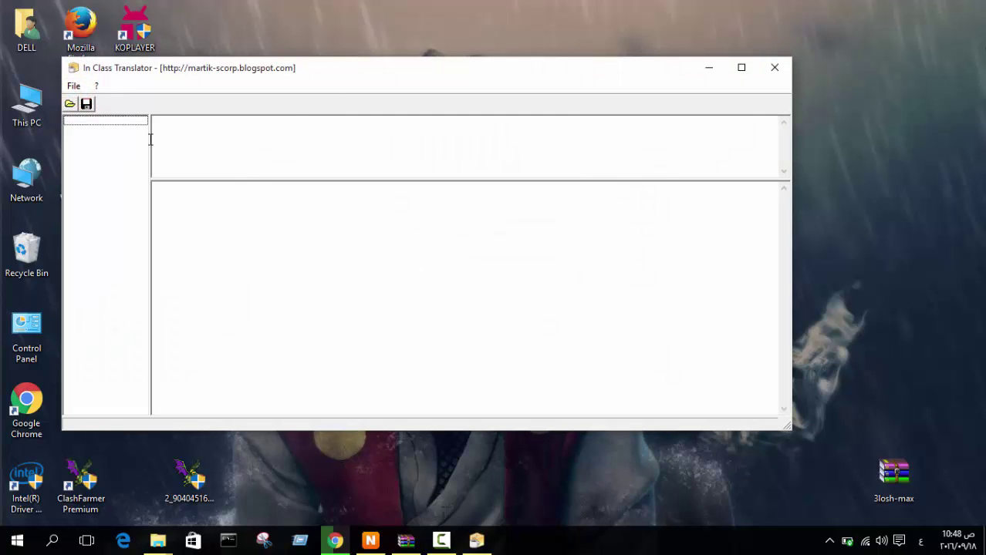
click(70, 106)
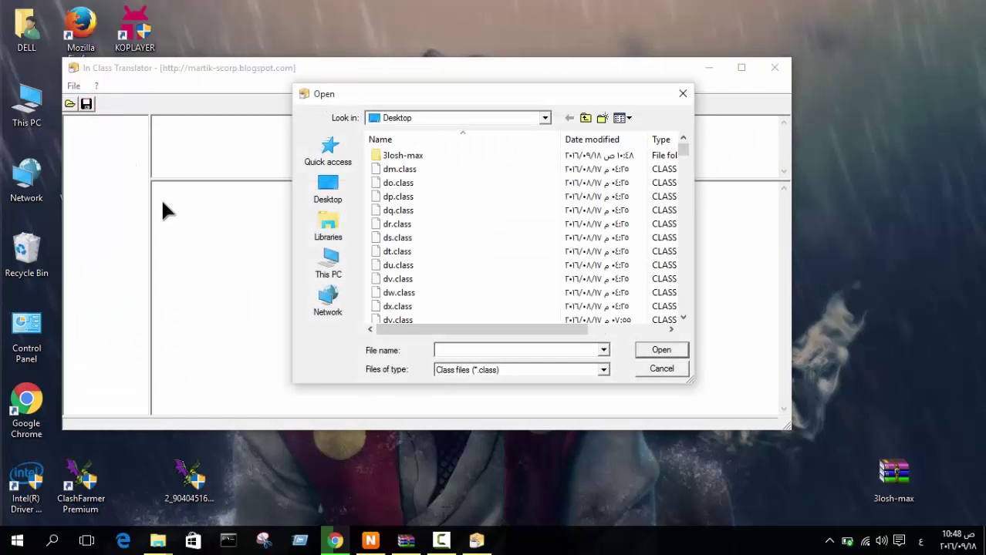
click(323, 198)
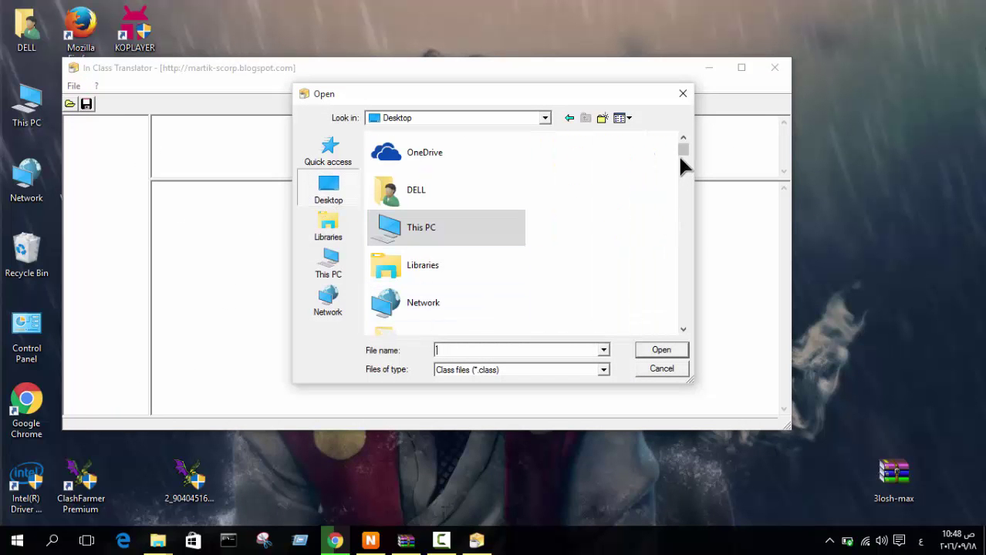
mouse_move(682, 155)
mouse_down()
mouse_move(687, 172)
mouse_move(683, 155)
mouse_up()
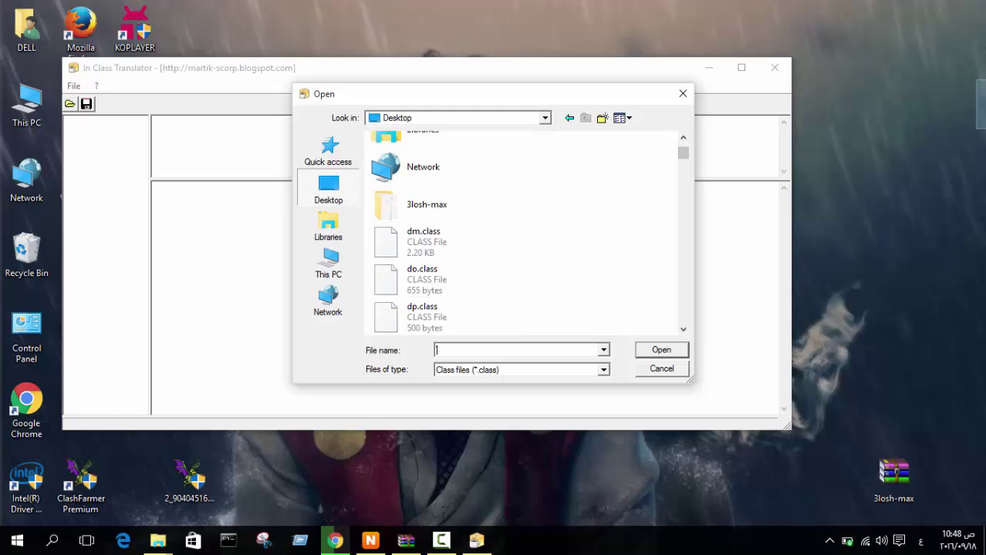
click(935, 185)
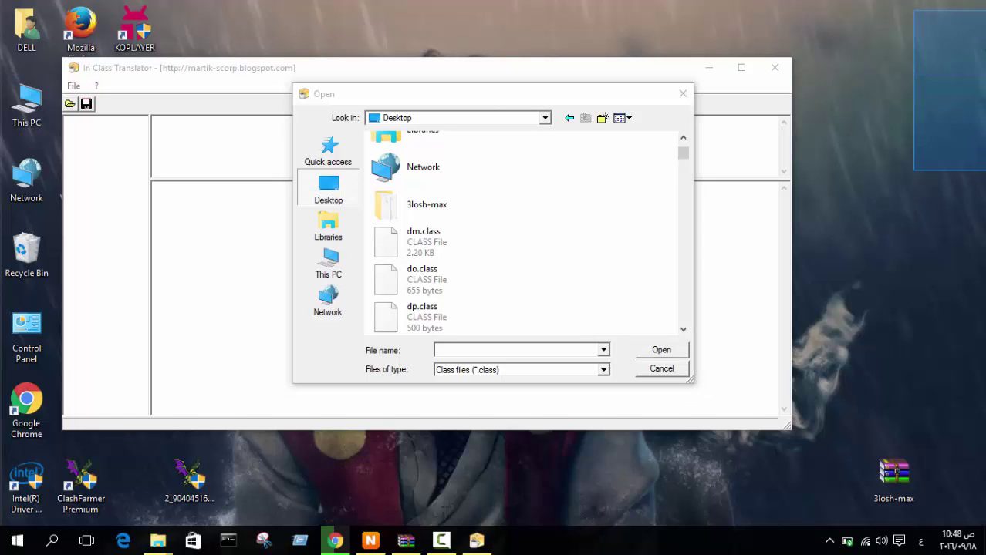
double_click(475, 204)
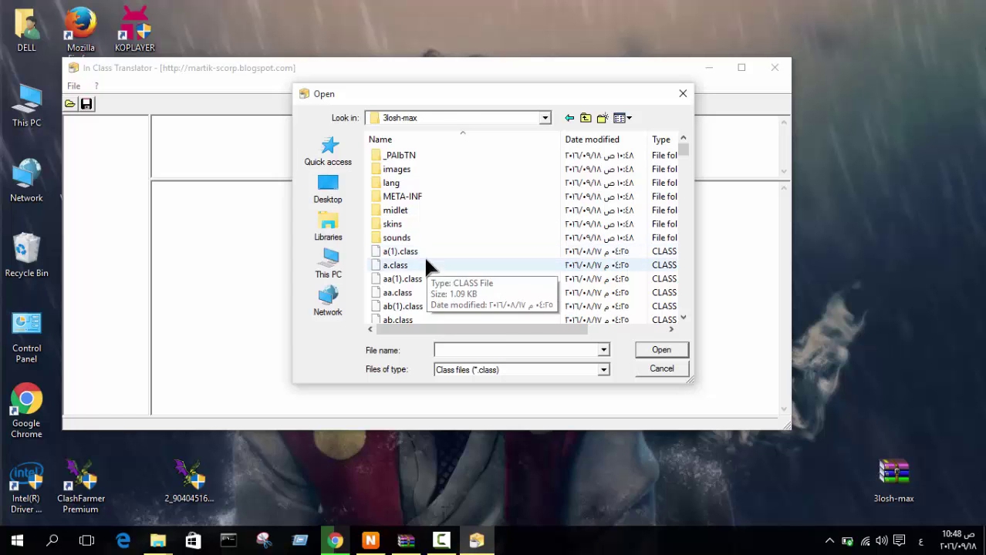
Step: Open the ba.class file from the 3losh-max folder
drag(534, 330, 685, 313)
click(683, 317)
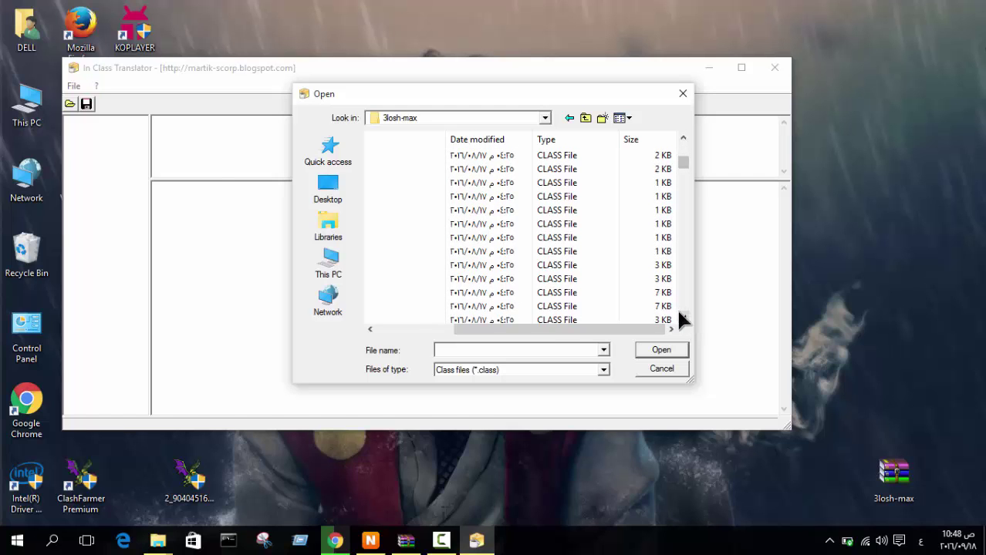
double_click(667, 308)
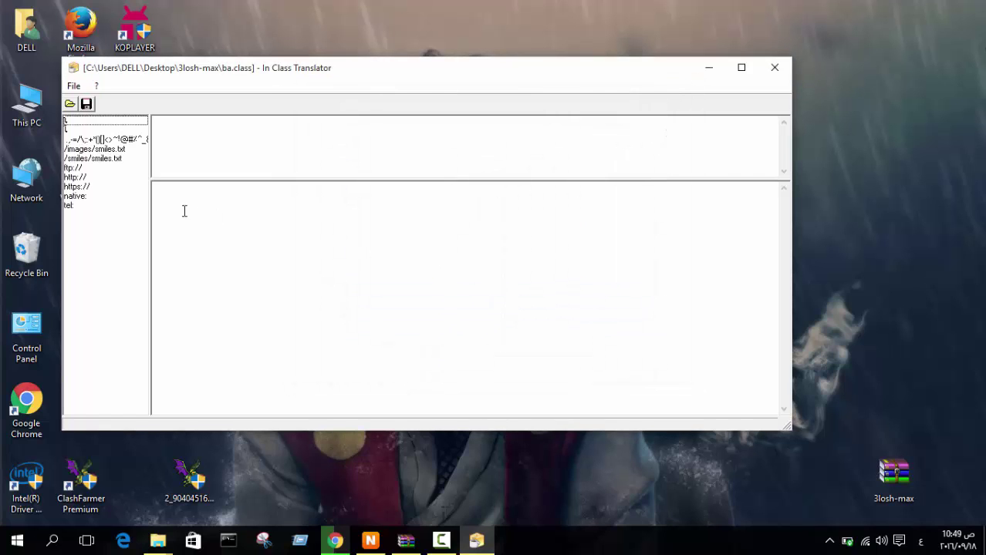
Step: Open the 37 KB la.class file near the end of the 3losh-max folder
click(69, 103)
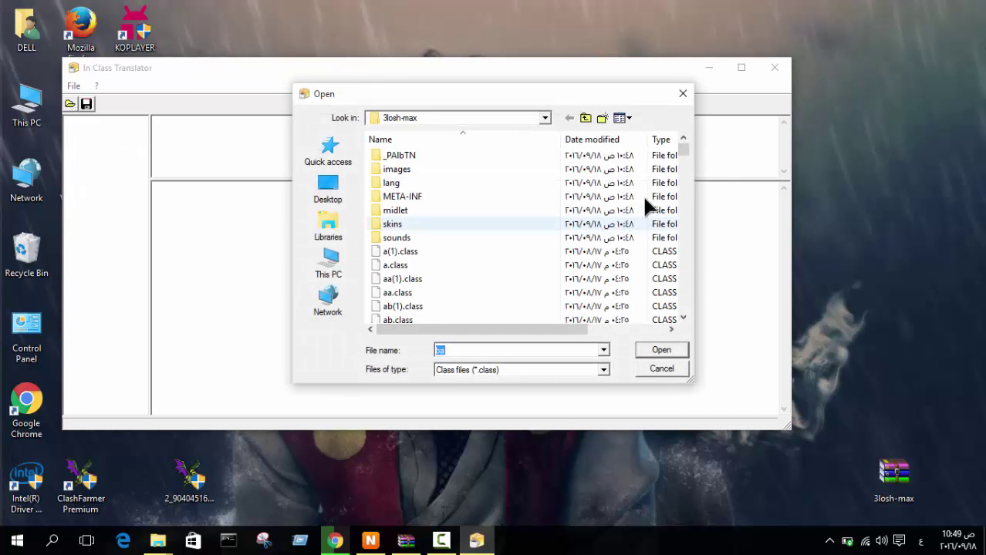
drag(684, 149, 670, 323)
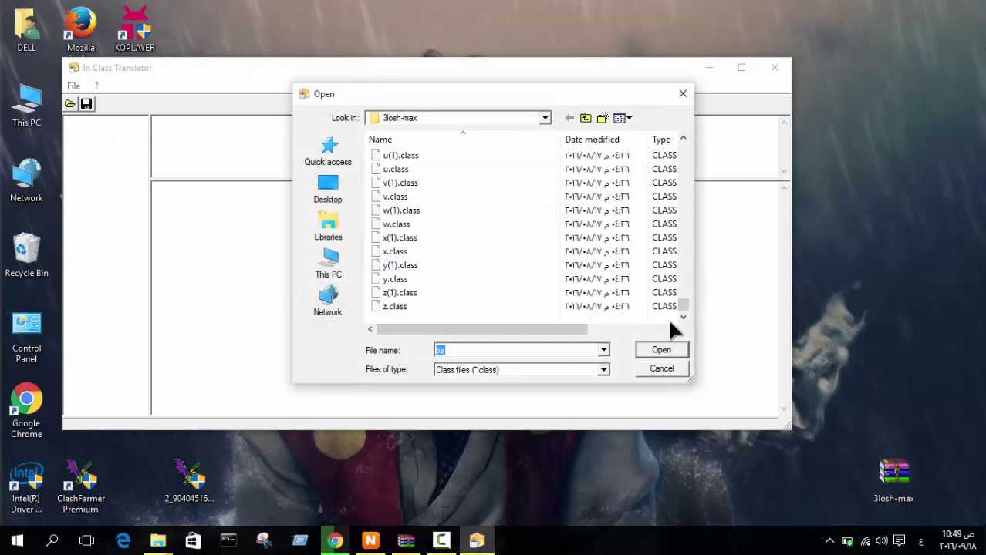
click(671, 331)
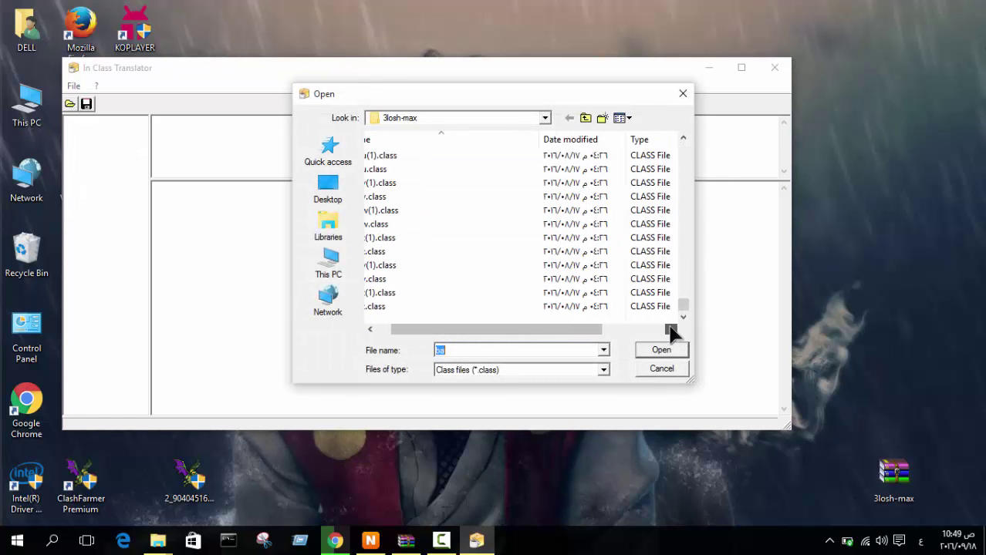
click(683, 139)
click(682, 139)
click(683, 139)
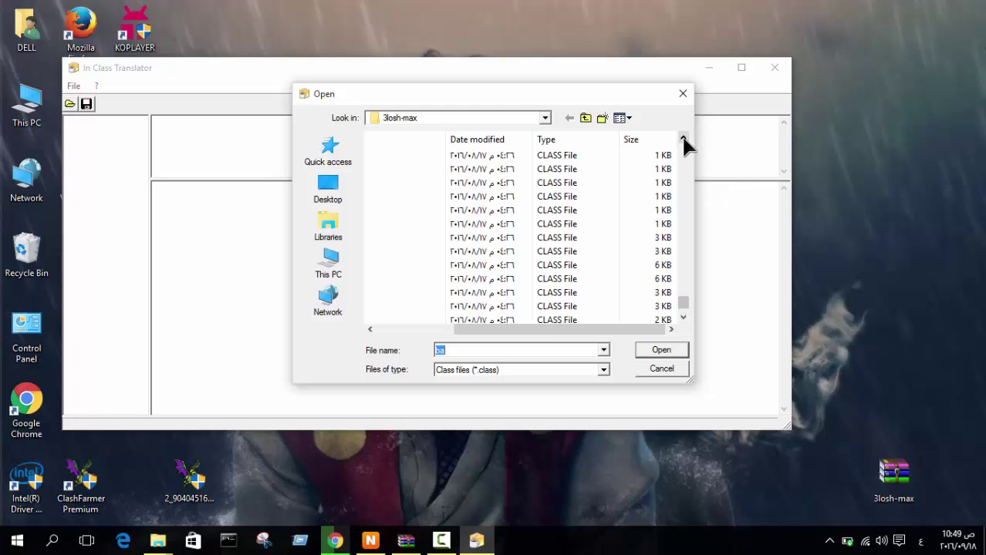
click(682, 139)
click(683, 139)
click(683, 138)
click(682, 139)
click(683, 139)
click(683, 139)
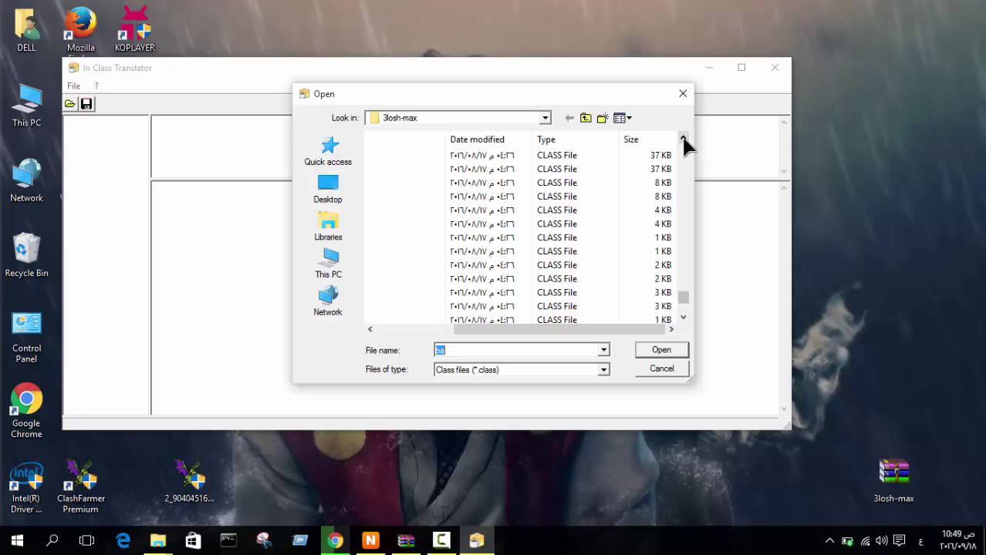
double_click(657, 168)
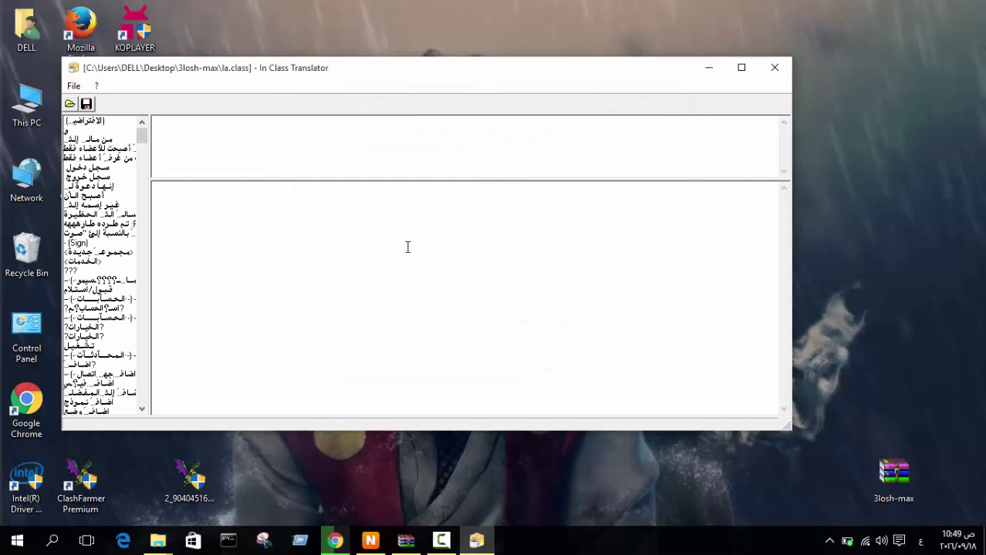
Step: Go through the first text strings of la.class and select the decorated string directly above "قبول/استلام"
click(94, 140)
key(Down)
key(Down)
key(Down)
key(Down)
key(Down)
key(Down)
key(Down)
key(Down)
key(Down)
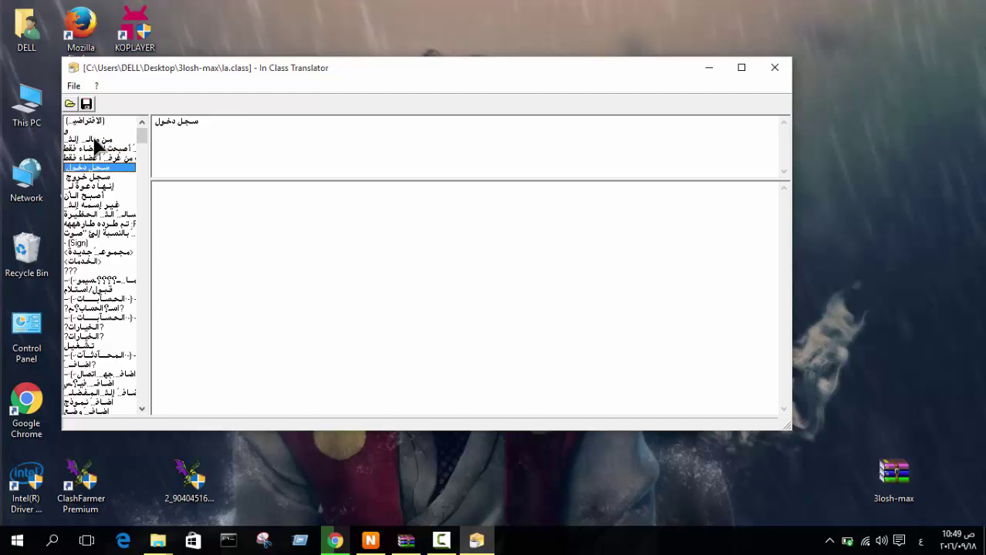
key(Down)
key(Down)
key(Down)
key(Down)
key(Down)
key(Down)
key(Down)
key(Down)
key(Down)
key(Down)
key(Down)
key(Down)
key(Down)
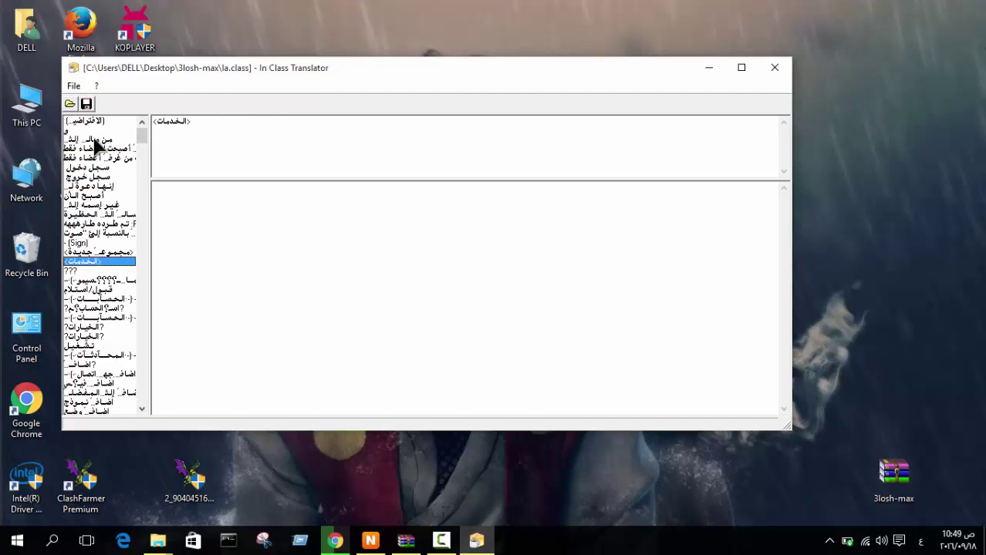
key(Down)
key(Down)
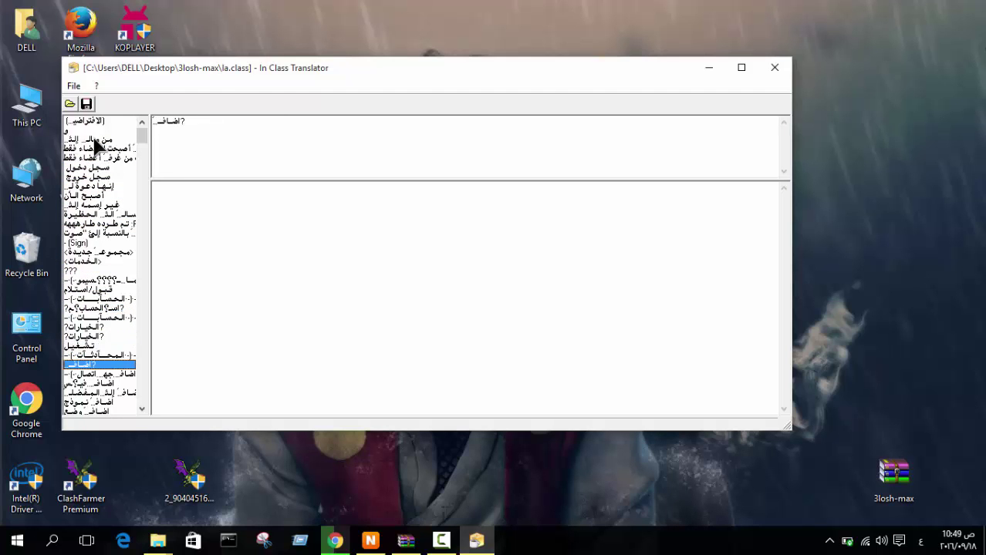
click(112, 281)
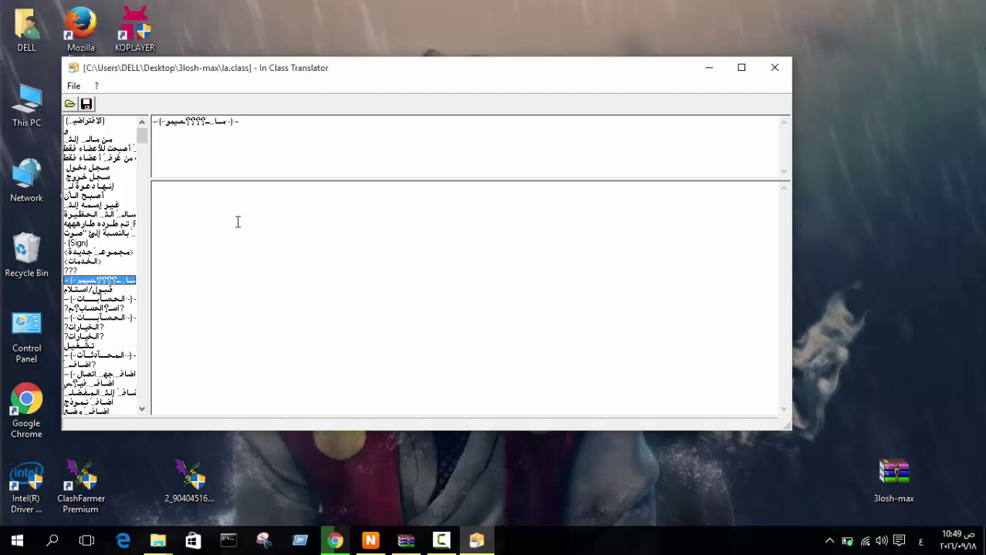
Step: Switch to Nimbuzz, send the message "اشمر" in the open chat and minimise the chat window
click(370, 540)
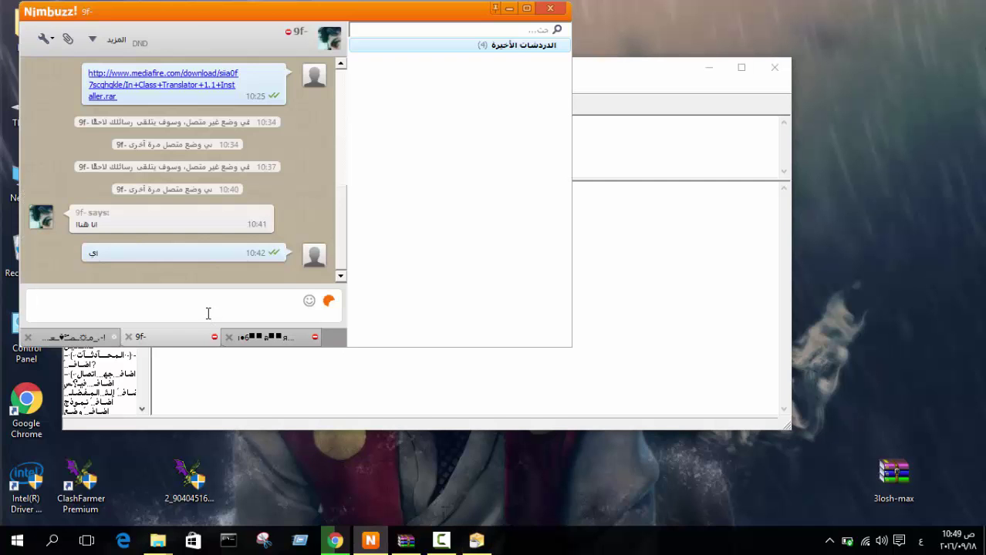
key(Return)
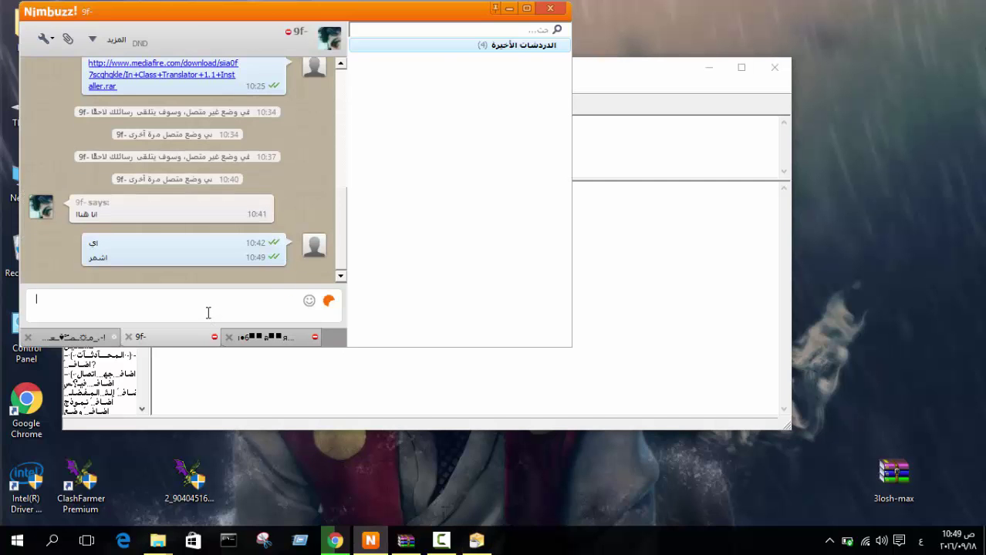
click(509, 8)
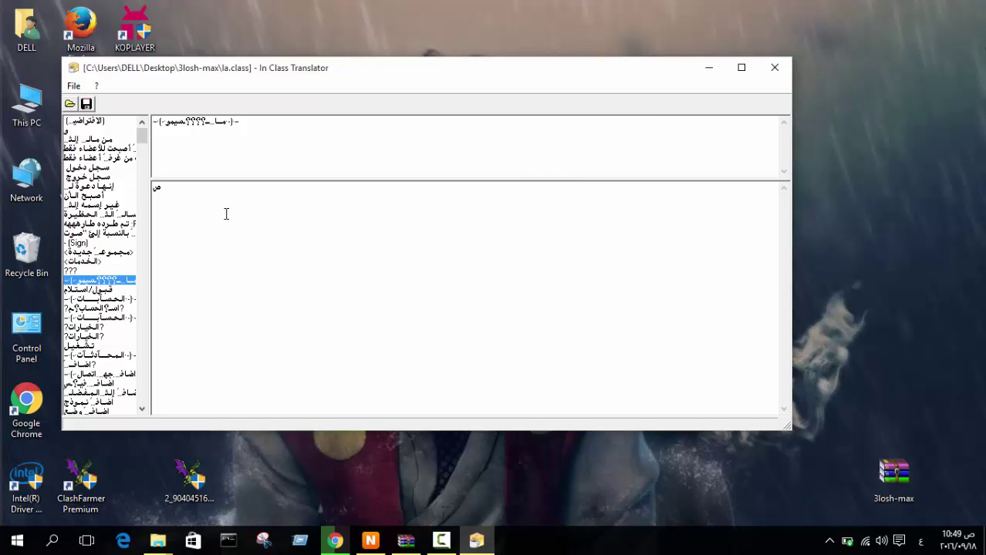
Step: Replace the decorated string above "قبول/استلام" with the custom personal name, save la.class and select the replaced string to check it
text(في البصراوي)
click(87, 104)
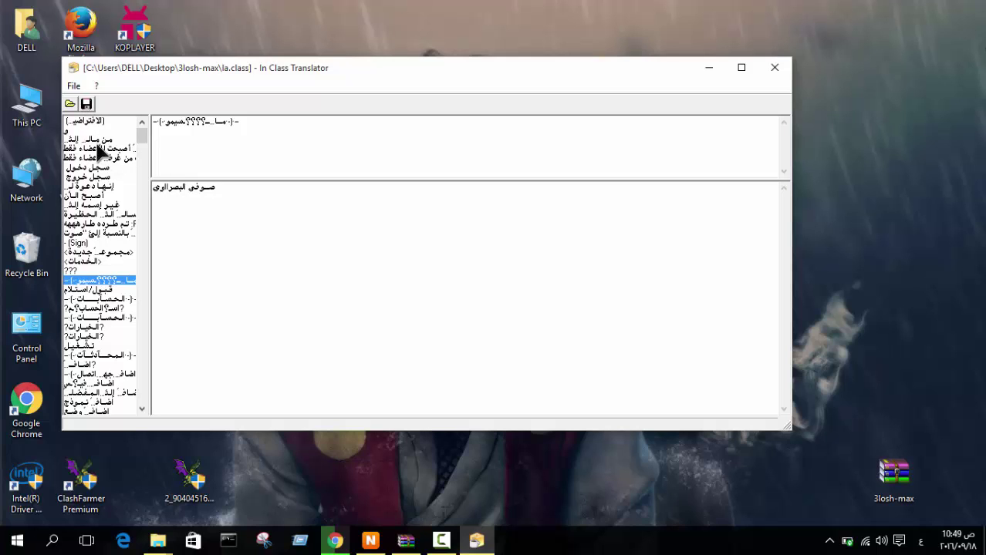
click(96, 289)
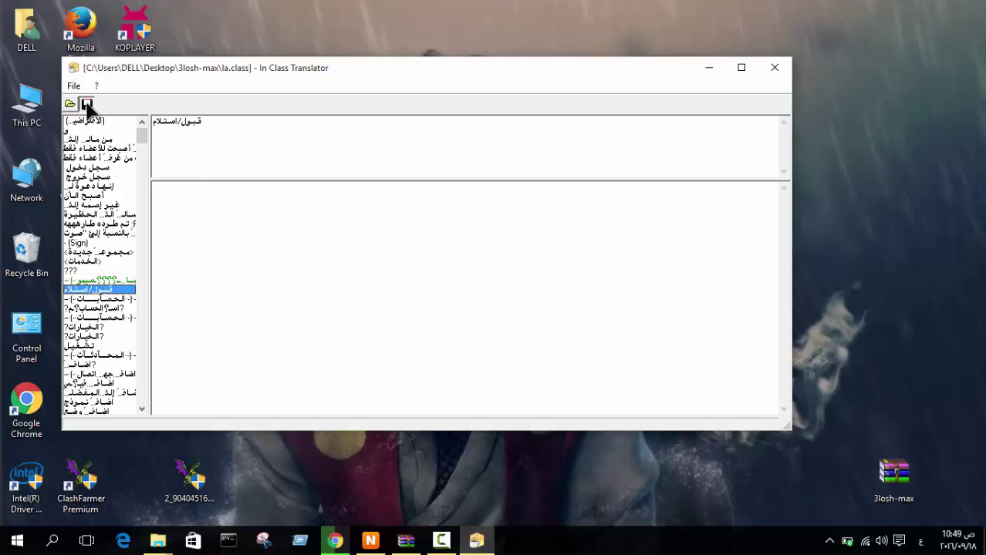
click(106, 282)
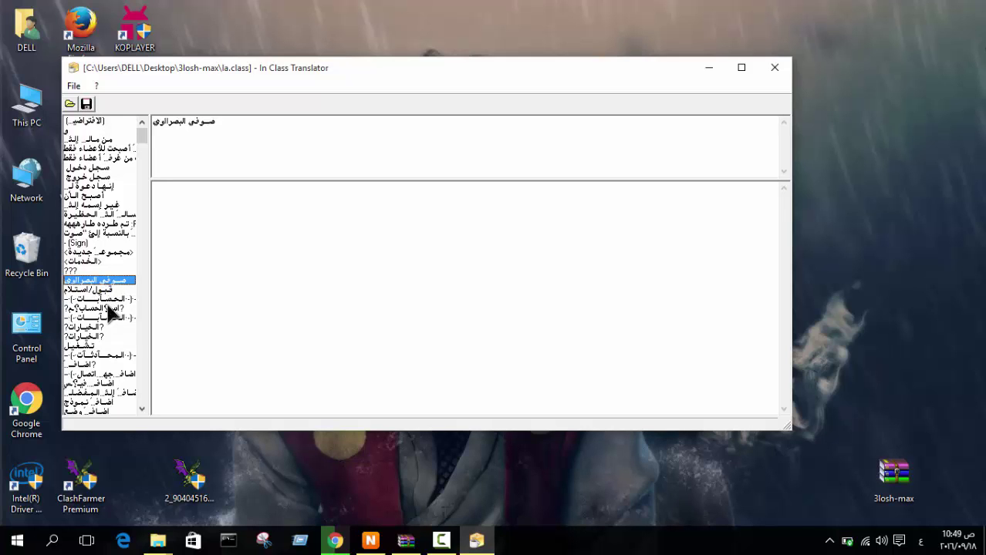
Step: Go through the strings of la.class below "قبول/استلام", down to "تصفح", looking for further decorated nickname entries
key(Down)
key(Down)
key(Down)
key(Down)
key(Down)
key(Down)
key(Down)
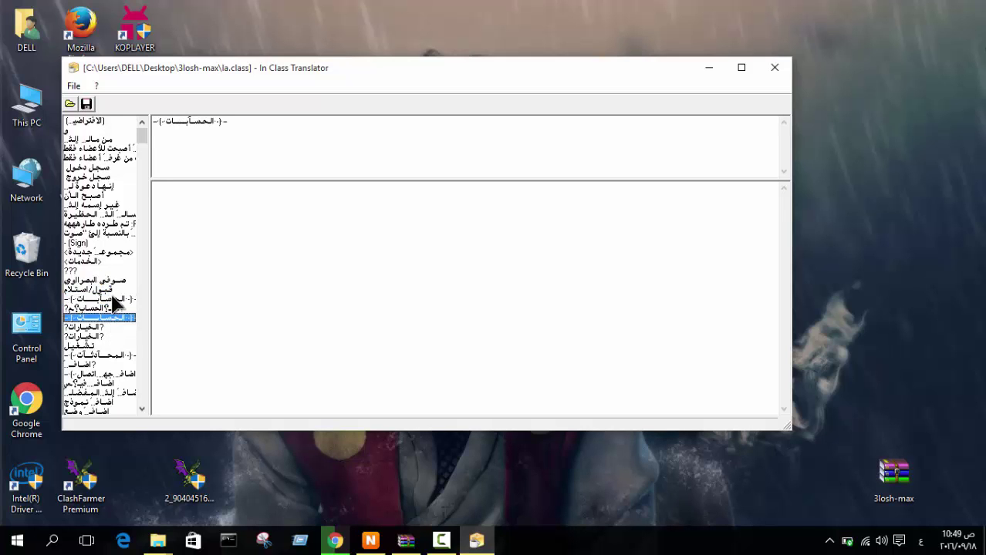
key(Down)
key(Down)
key(Down)
key(Down)
key(Down)
key(Down)
key(Down)
key(Down)
key(Down)
key(Down)
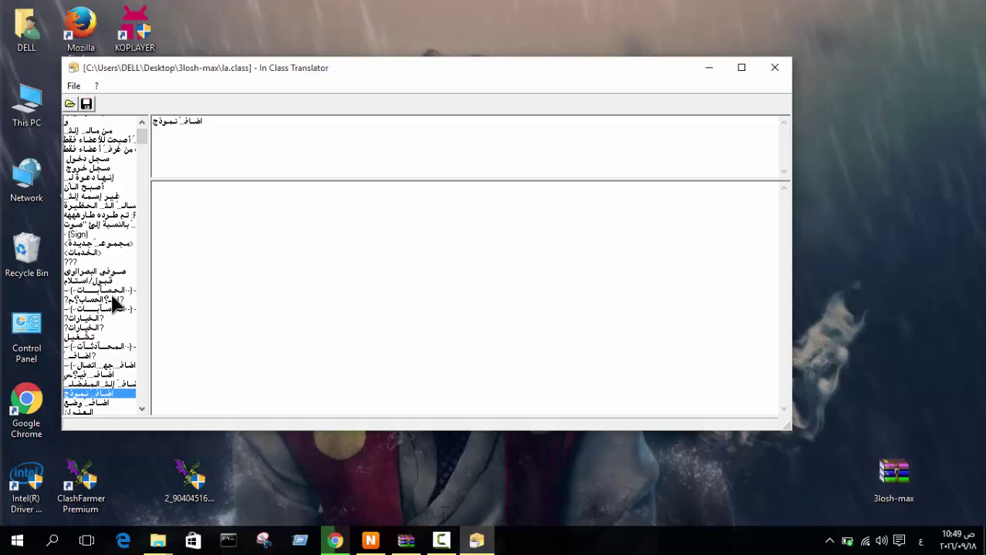
key(Down)
key(Down)
key(Down)
key(Down)
key(Down)
key(Down)
key(Down)
key(Down)
key(Down)
key(Down)
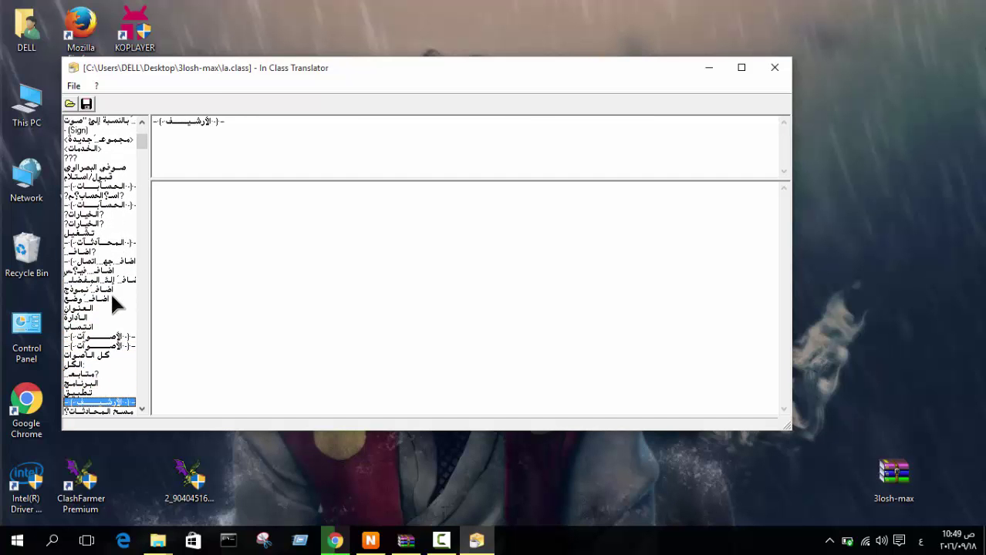
key(Down)
key(Down)
key(Down)
key(Down)
key(Down)
key(Down)
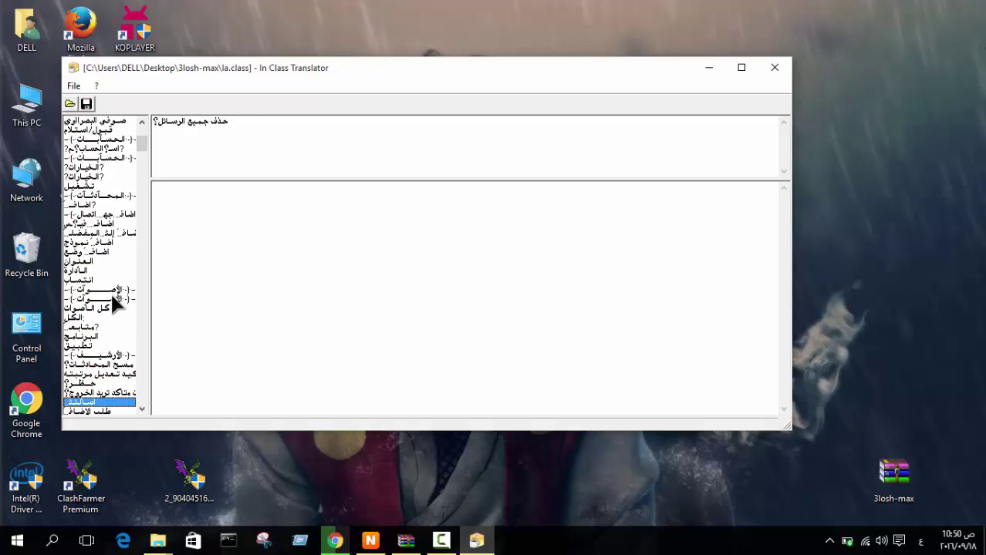
key(Down)
key(Down)
key(Down)
key(Down)
key(Down)
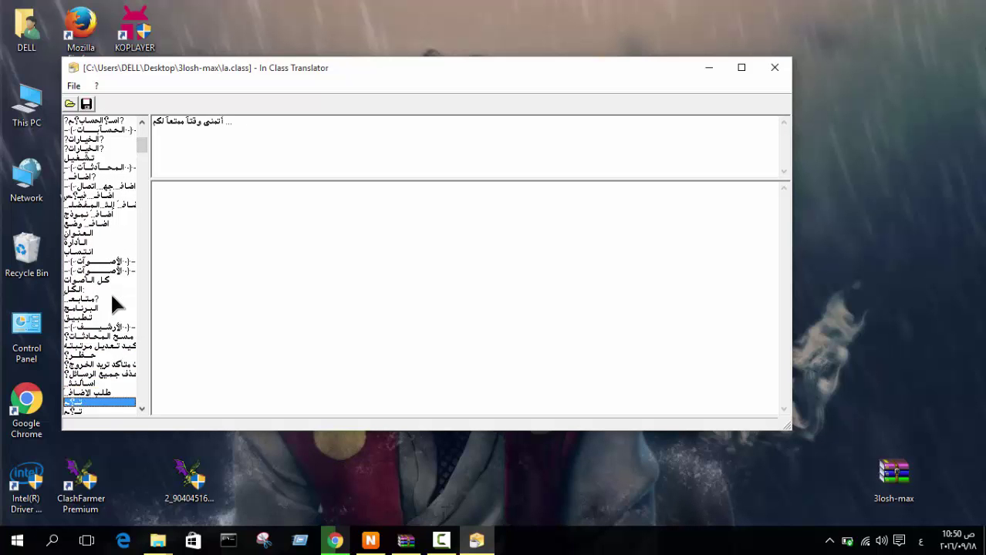
key(Down)
key(Down)
key(Down)
key(Down)
key(Down)
key(Down)
key(Down)
key(Down)
key(Down)
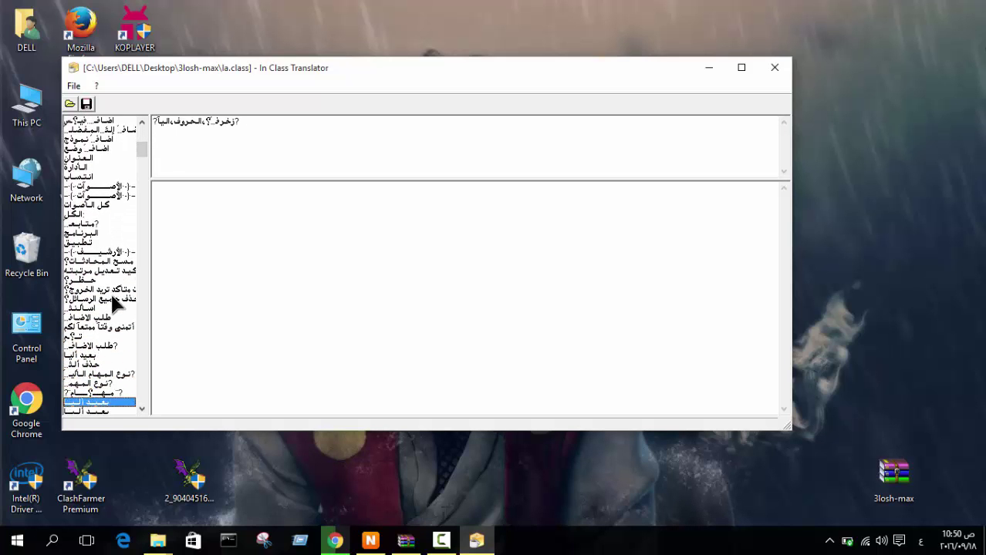
key(Down)
key(Down)
key(Down)
key(Down)
key(Down)
key(Down)
key(Down)
key(Down)
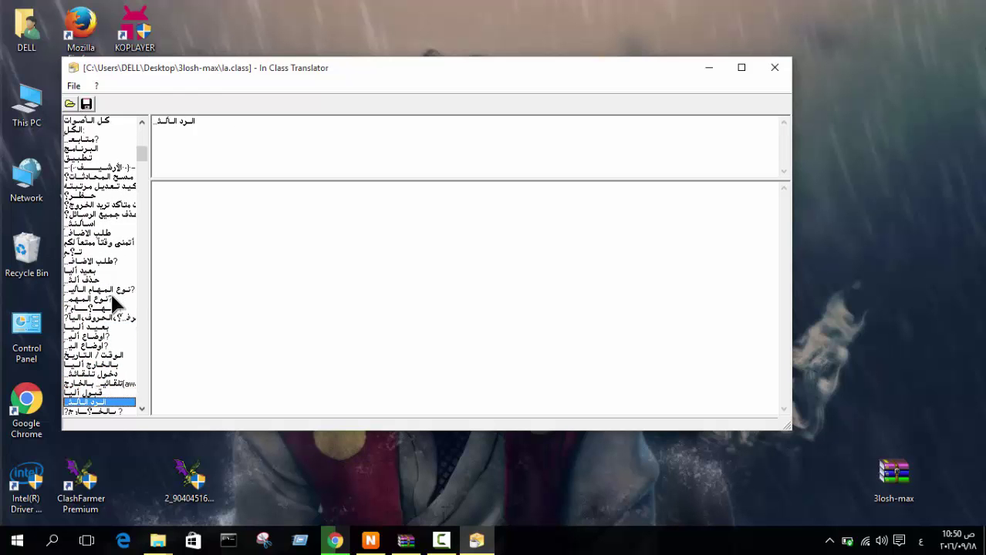
key(Down)
key(Down)
key(Down)
key(Down)
key(Down)
key(Down)
key(Down)
key(Down)
key(Down)
key(Down)
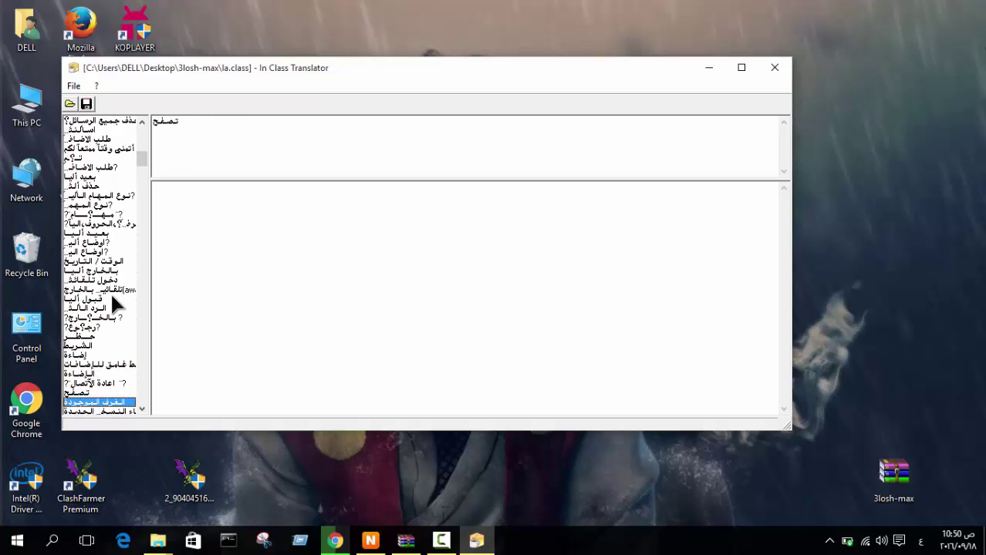
Step: Replace the decorated nickname string directly below "Check Google mail" with the custom personal name and save la.class
key(Down)
key(Down)
key(Down)
key(Down)
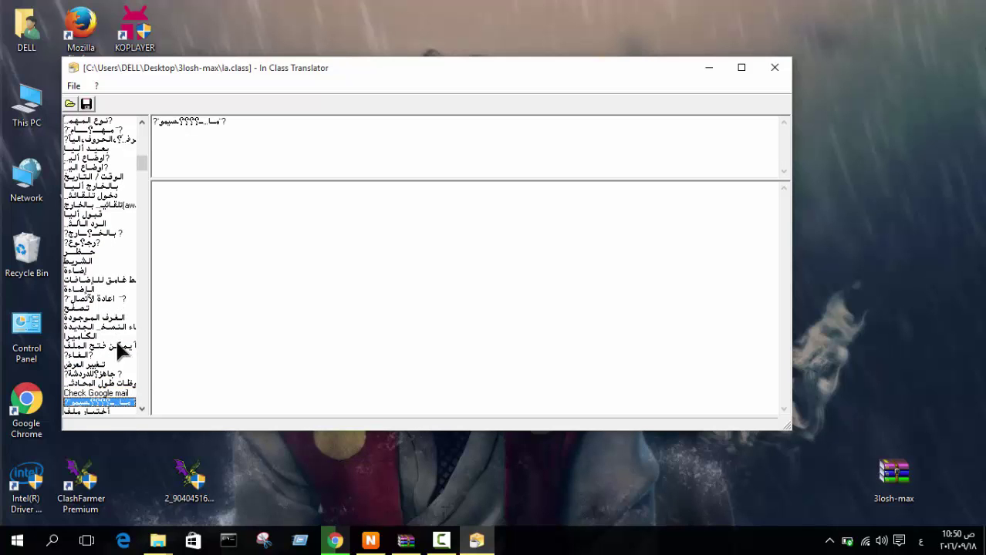
click(229, 242)
text(صوفي البصراوي)
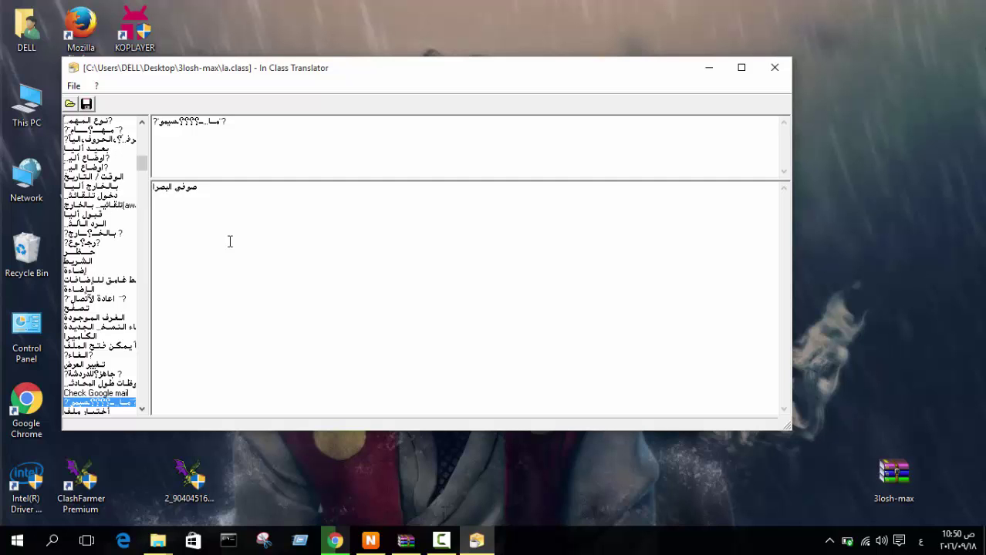
click(87, 104)
click(98, 308)
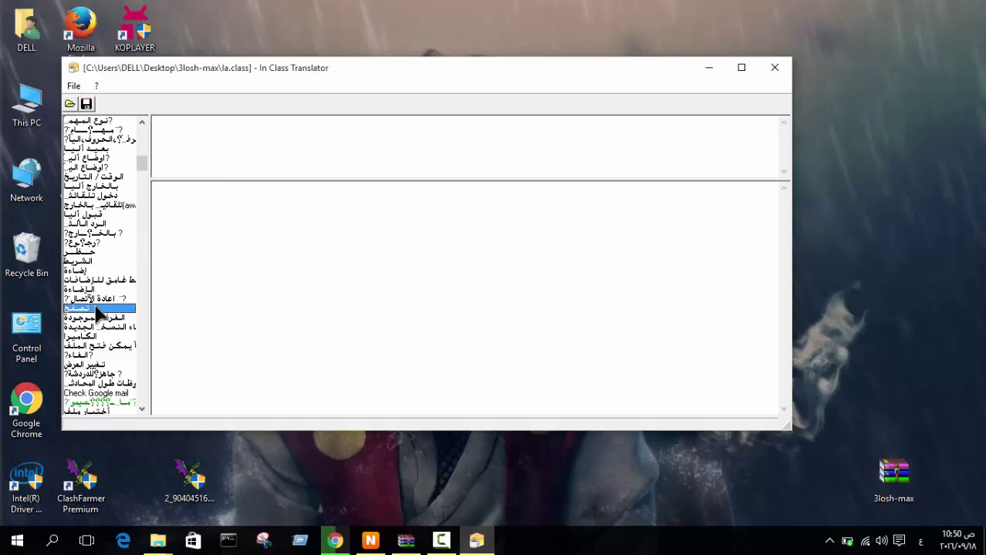
click(86, 105)
Step: Replace the decorated nickname string directly below the "IRC-like conference" entry with the custom first name and save la.class
drag(144, 406, 144, 407)
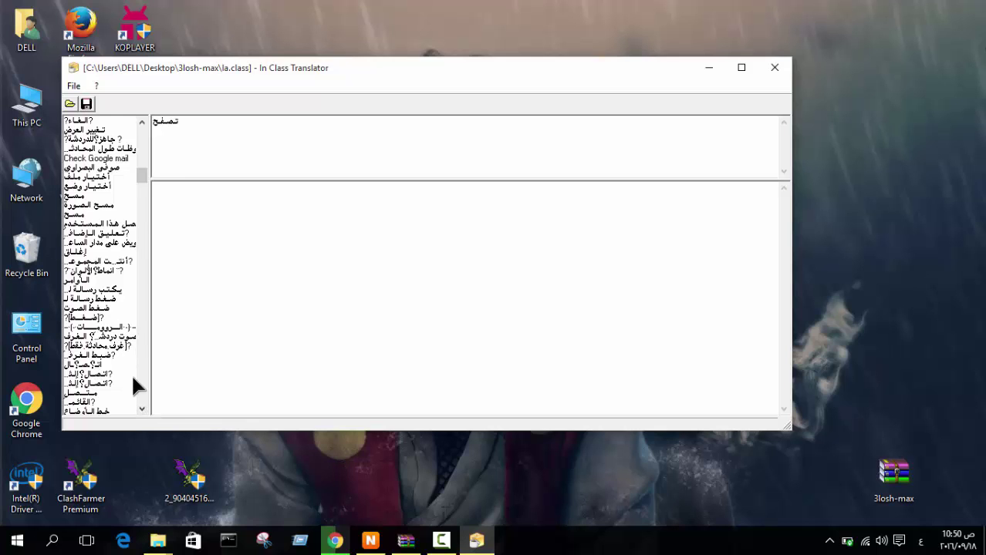
scroll(142, 398, down, 10)
scroll(142, 398, down, 7)
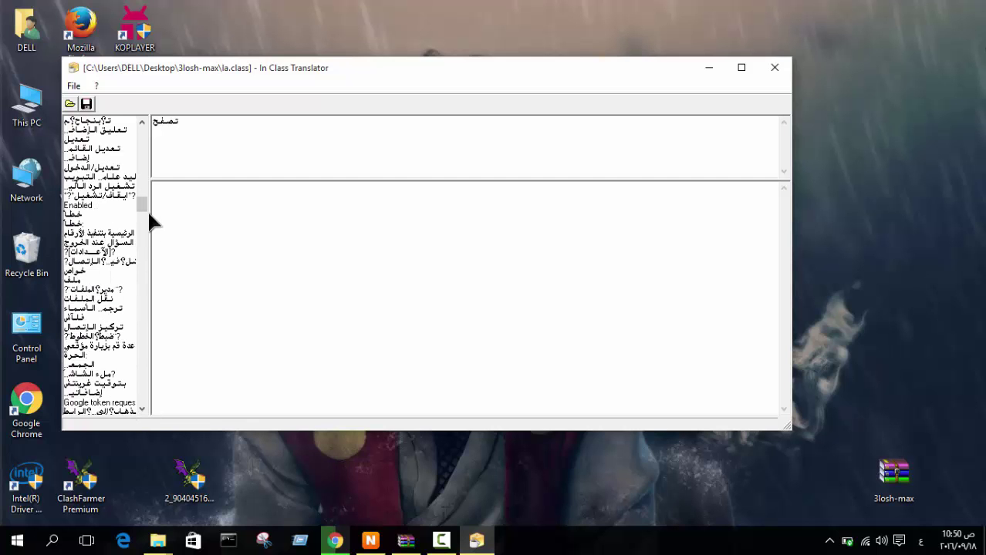
mouse_move(146, 206)
mouse_down()
mouse_move(141, 193)
mouse_move(144, 218)
mouse_up()
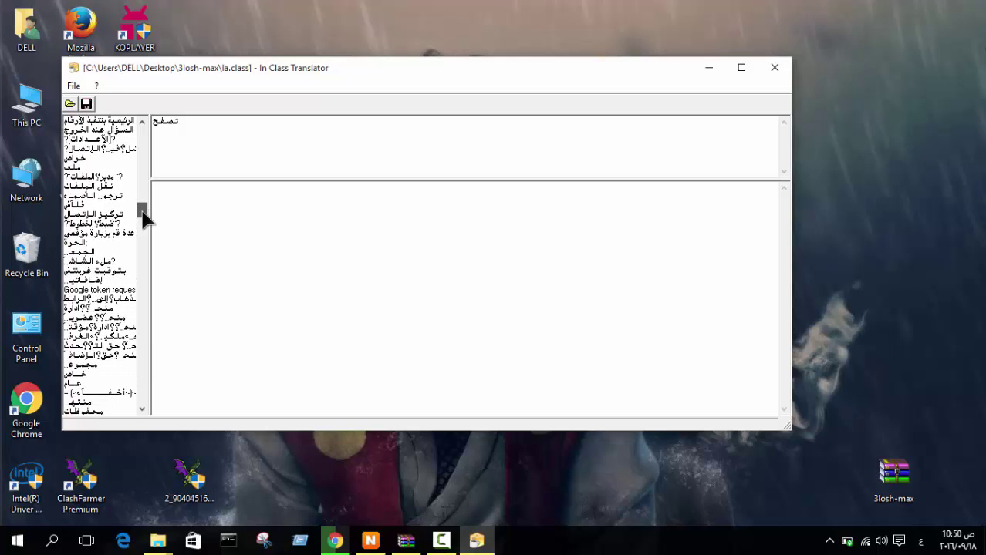
drag(144, 218, 143, 221)
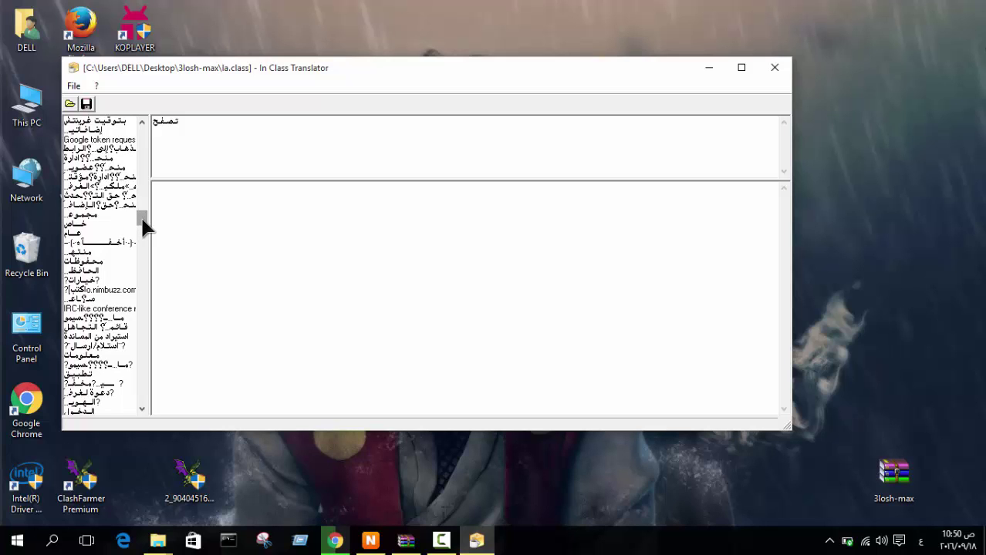
click(100, 319)
click(258, 339)
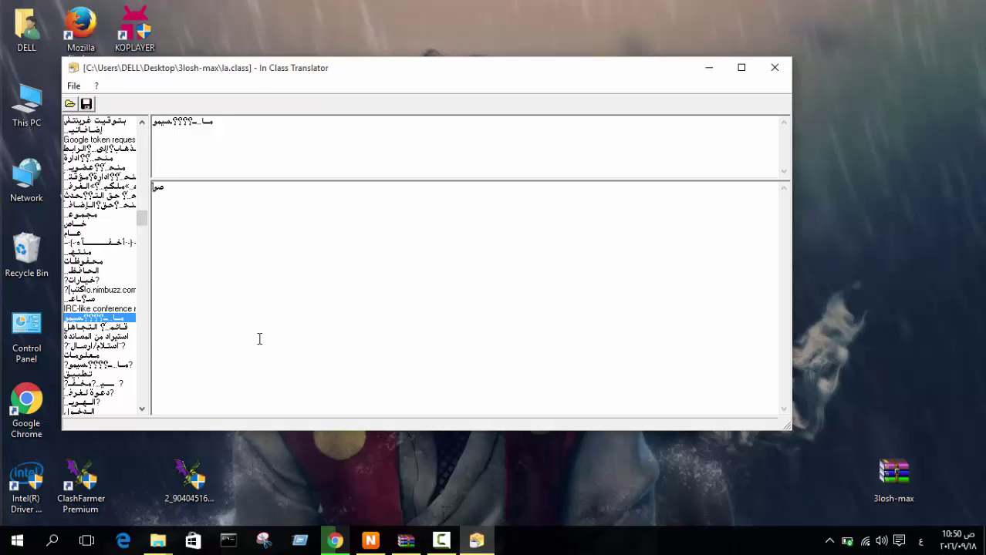
text(صوفي)
click(109, 329)
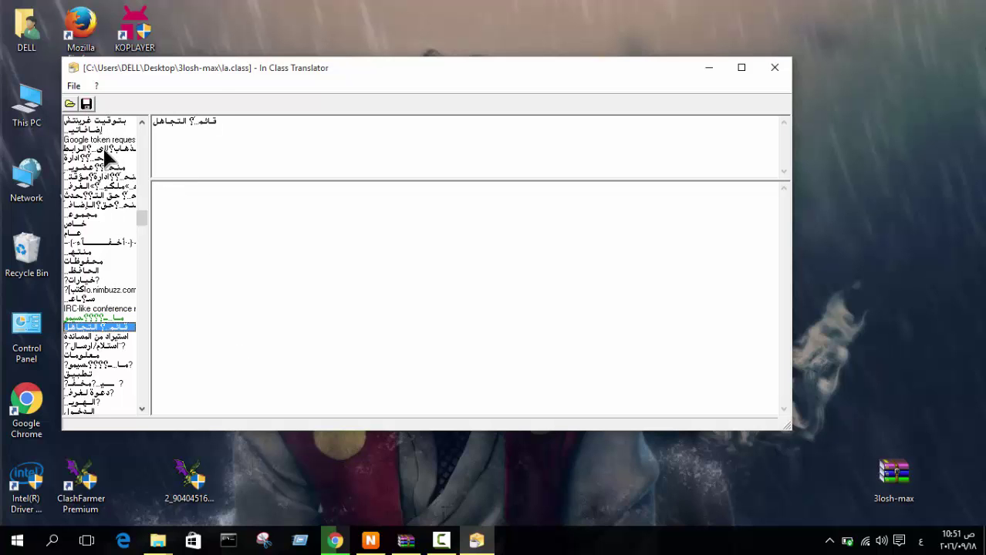
click(86, 104)
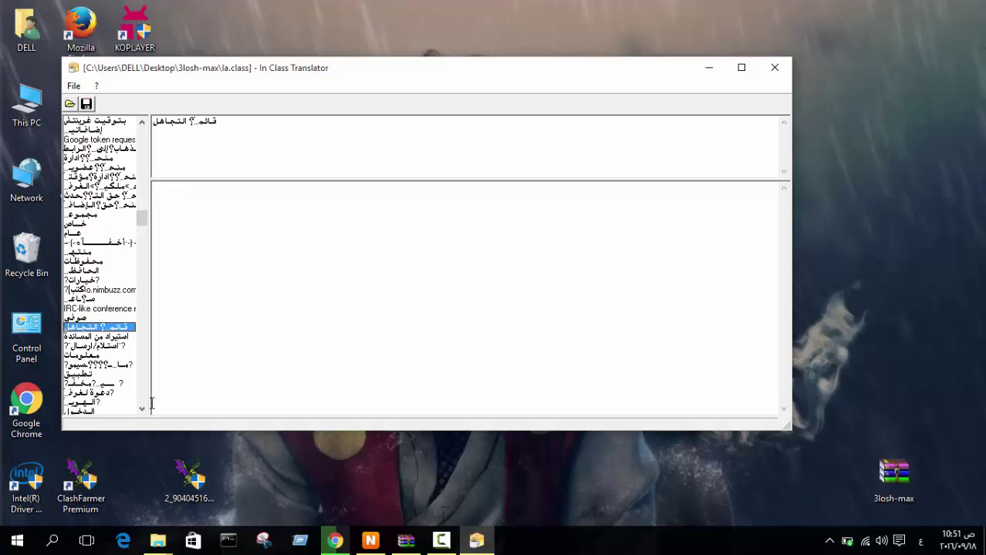
Step: Replace the decorated nickname string directly below "معلومات" with an elongated spelling of the custom first name and save la.class
click(112, 366)
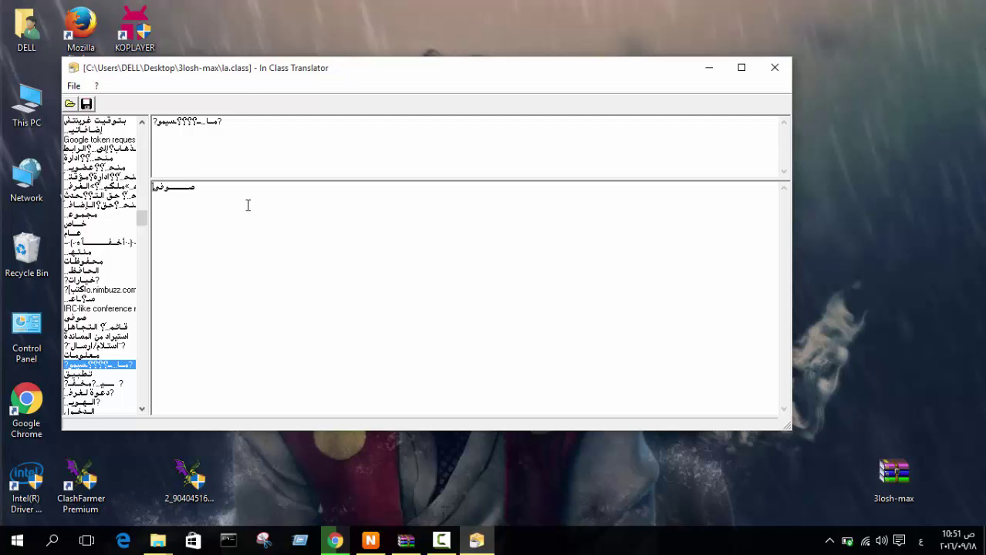
click(96, 375)
click(88, 104)
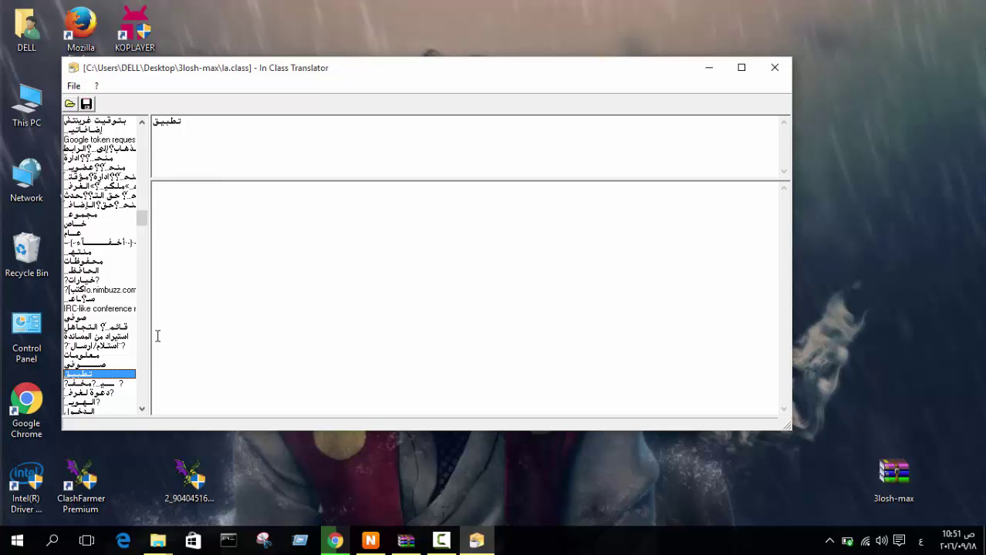
Step: Look through the strings below "تطبيق" and select the decorated nickname string directly below the two "تحريك" direction entries
click(142, 409)
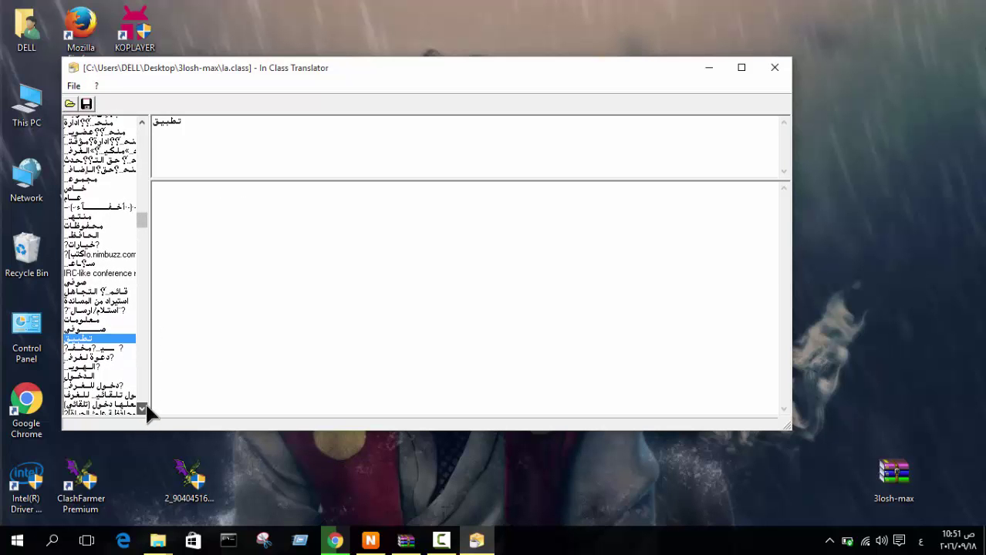
click(142, 409)
click(142, 409)
click(142, 409)
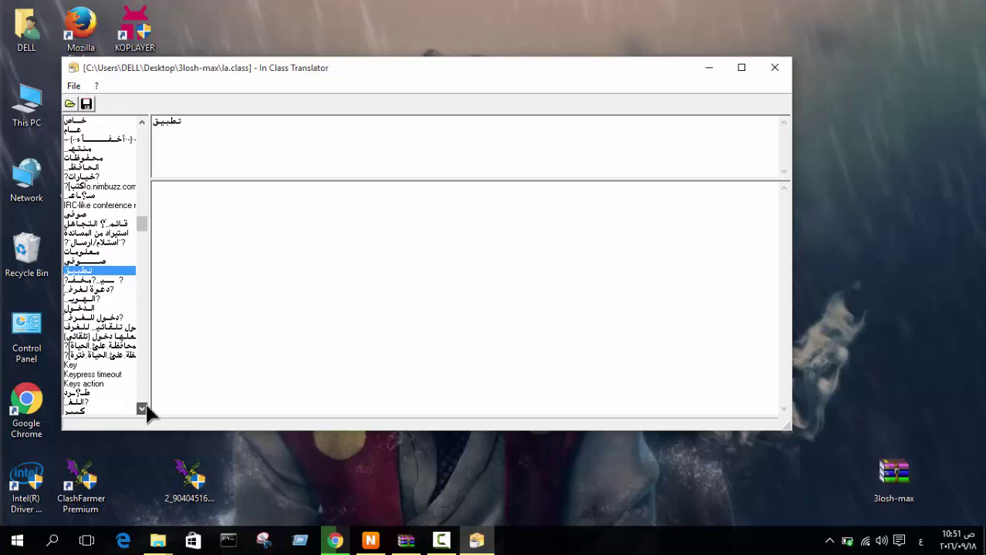
click(142, 409)
click(142, 409)
click(142, 408)
click(142, 409)
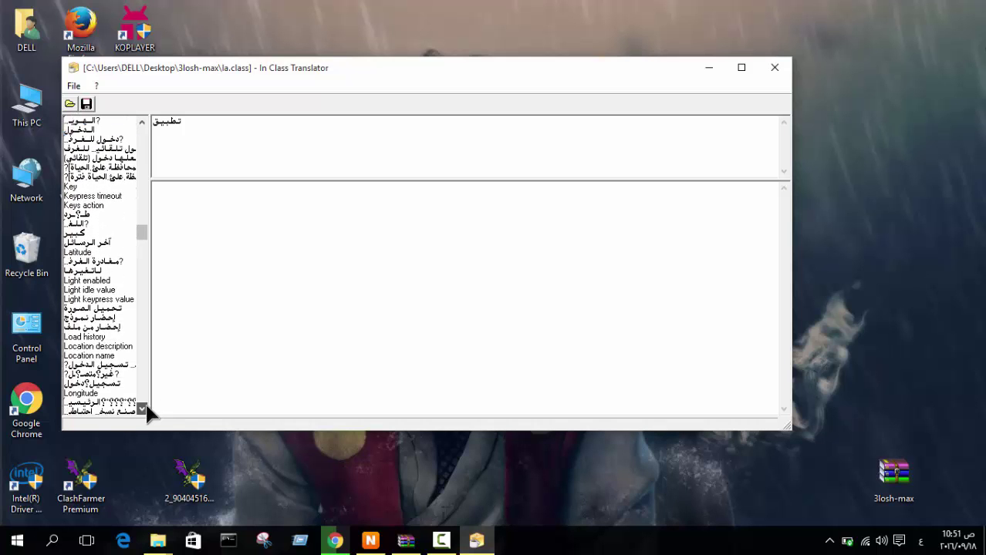
click(142, 409)
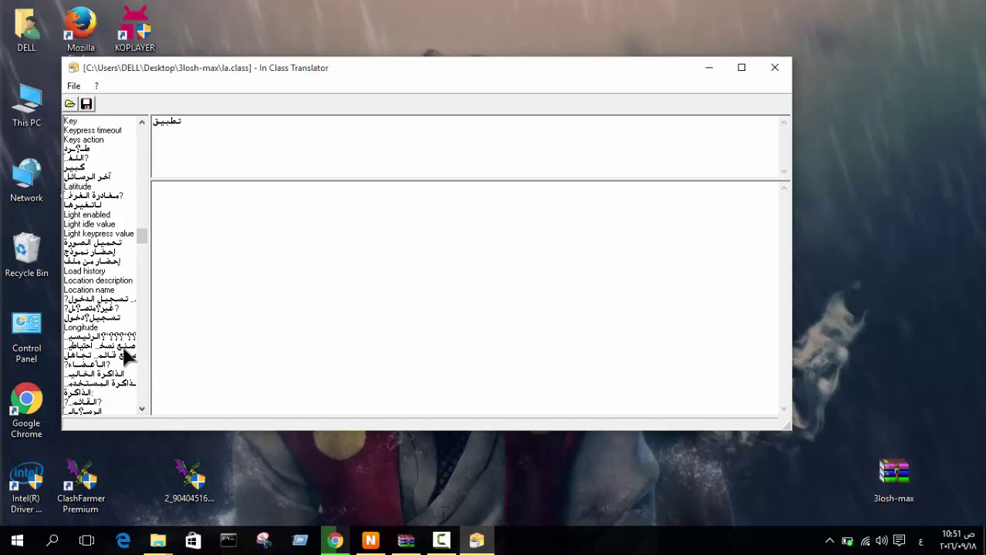
click(142, 408)
click(142, 409)
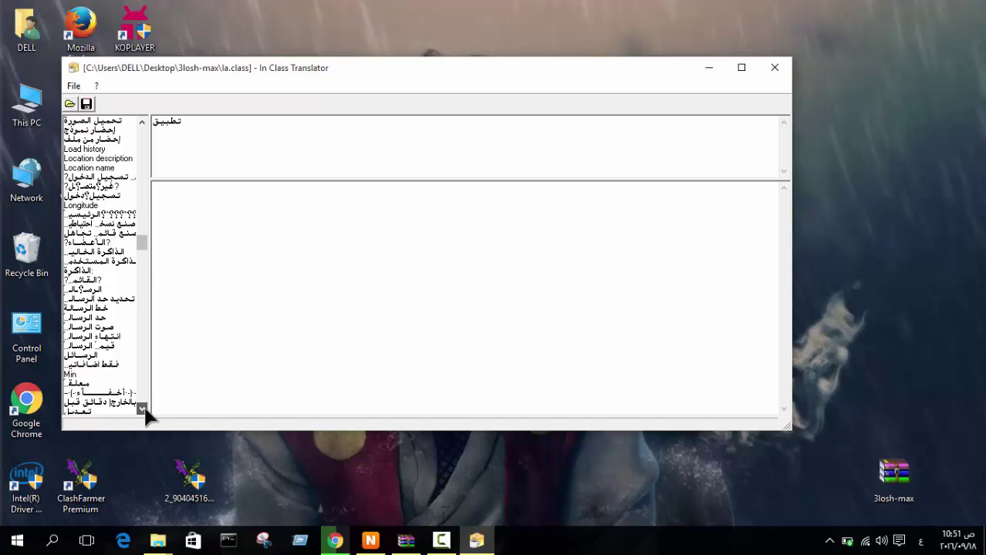
click(142, 409)
click(142, 409)
click(142, 409)
click(141, 409)
click(142, 409)
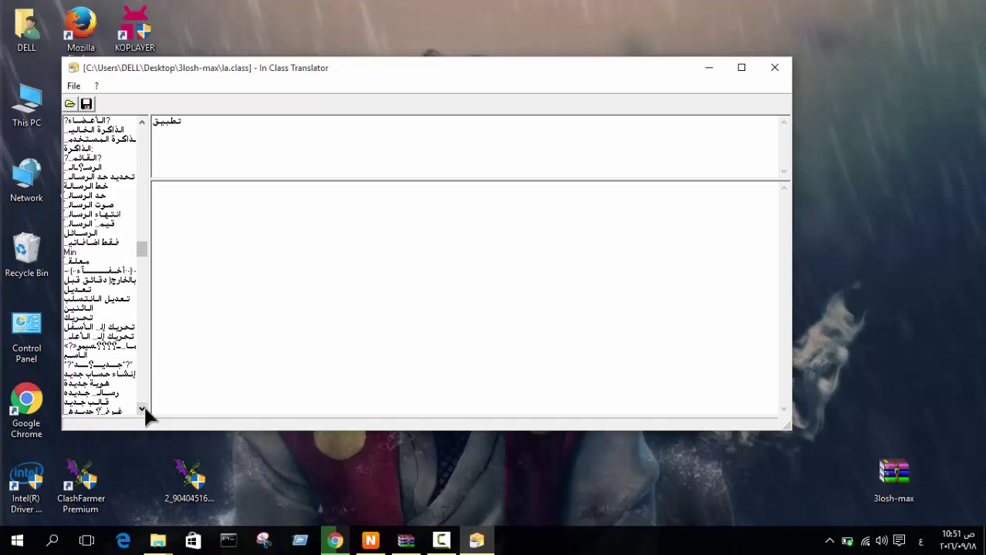
click(124, 347)
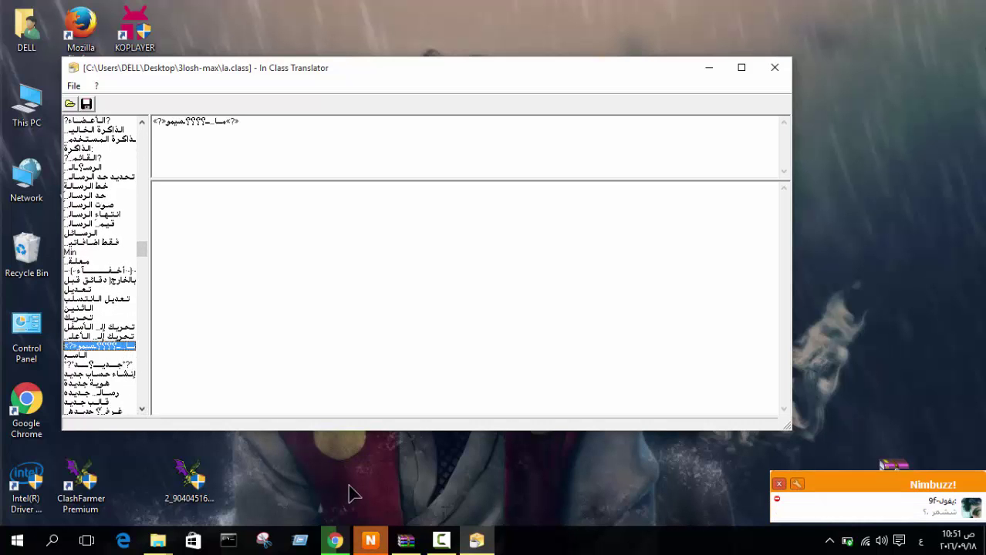
mouse_move(372, 541)
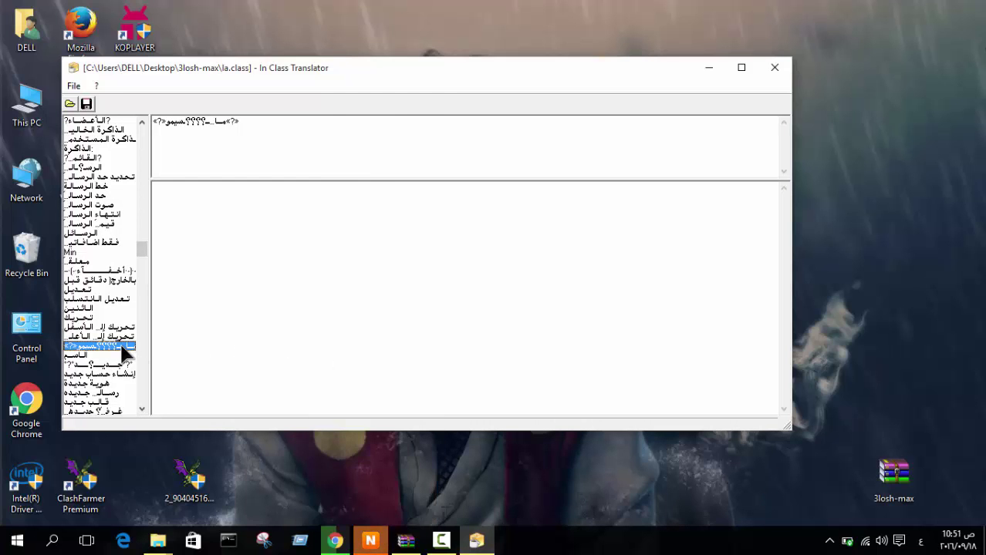
scroll(143, 410, down, 4)
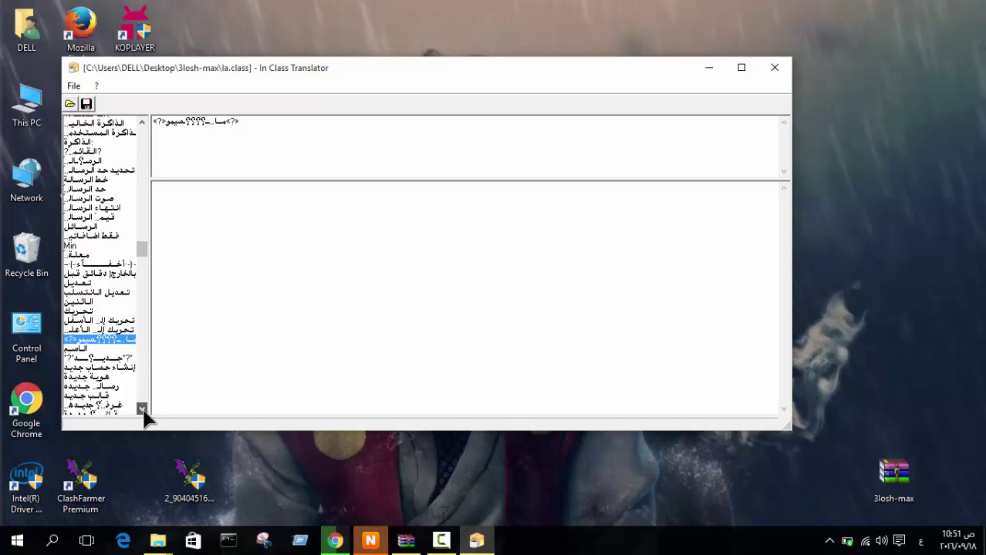
scroll(143, 411, down, 7)
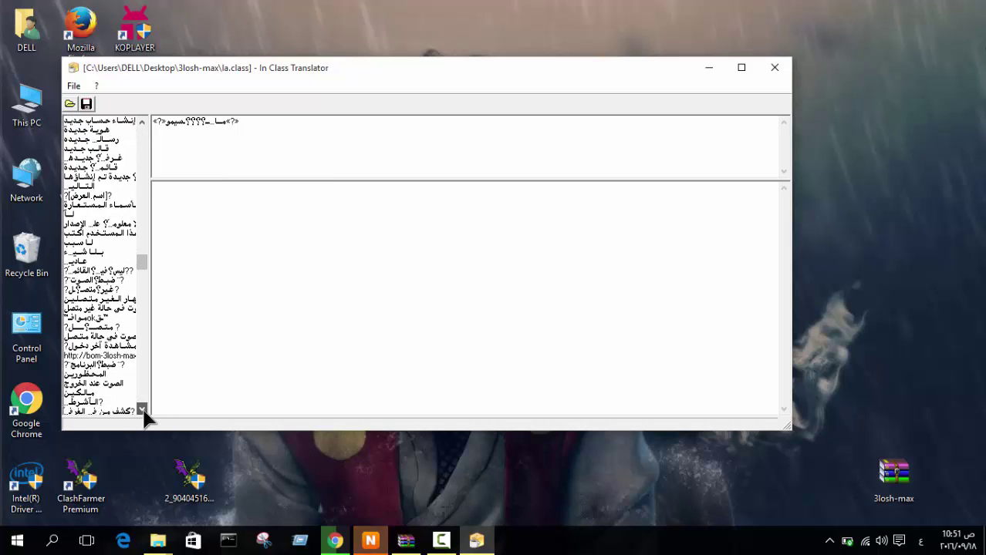
click(123, 318)
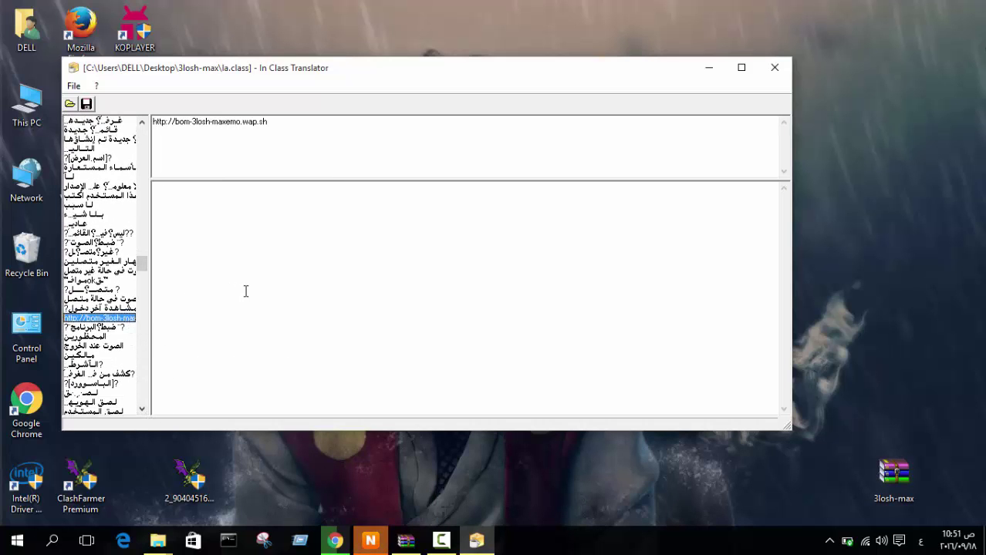
Step: Look through the strings of la.class below the web address for further entries containing the original author's nickname
click(142, 411)
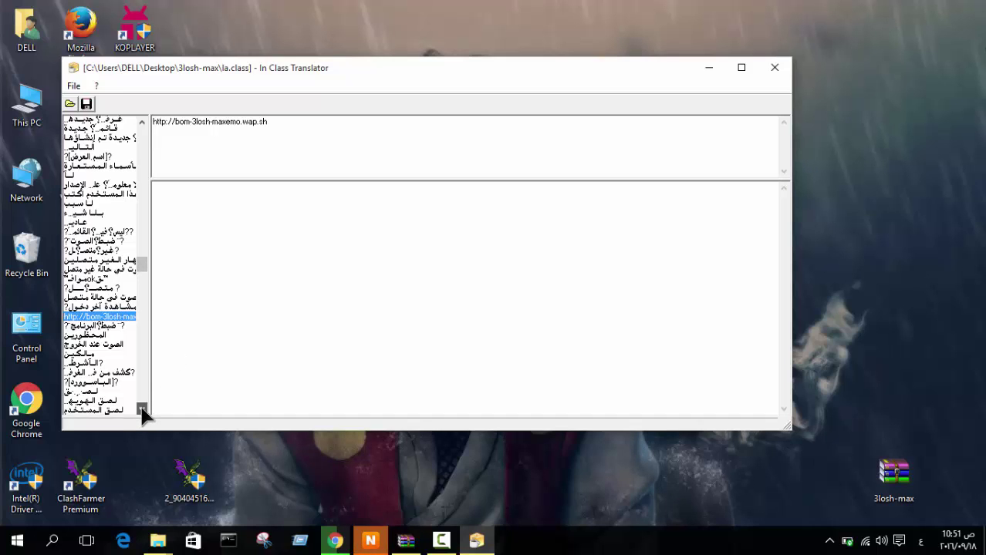
click(142, 410)
click(142, 411)
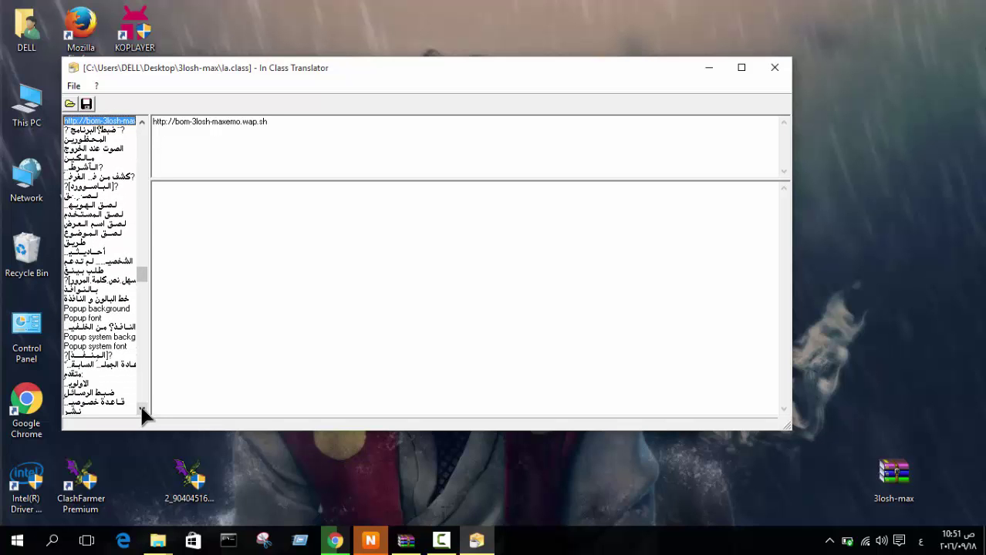
click(142, 411)
click(142, 411)
click(142, 410)
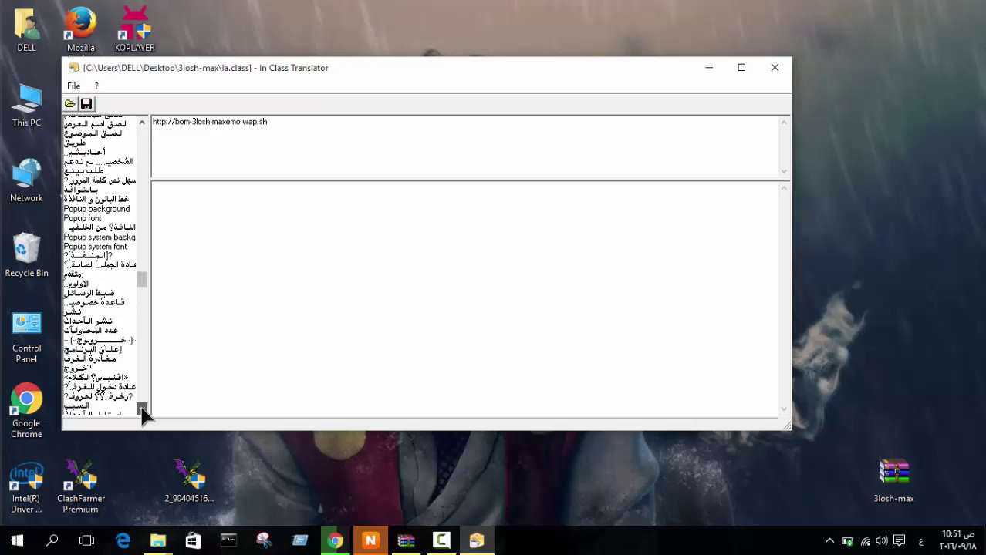
click(142, 410)
click(142, 410)
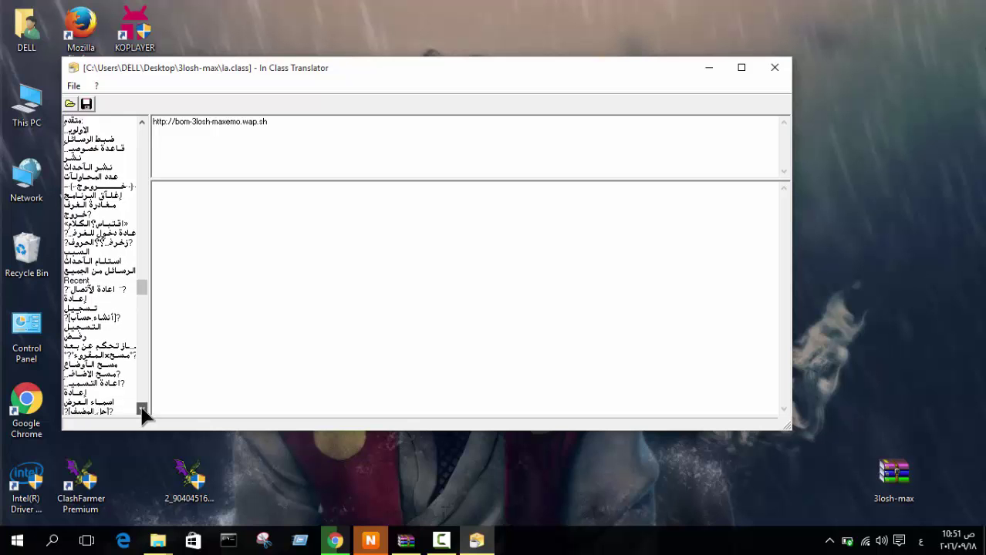
click(142, 410)
click(141, 410)
click(142, 410)
click(142, 410)
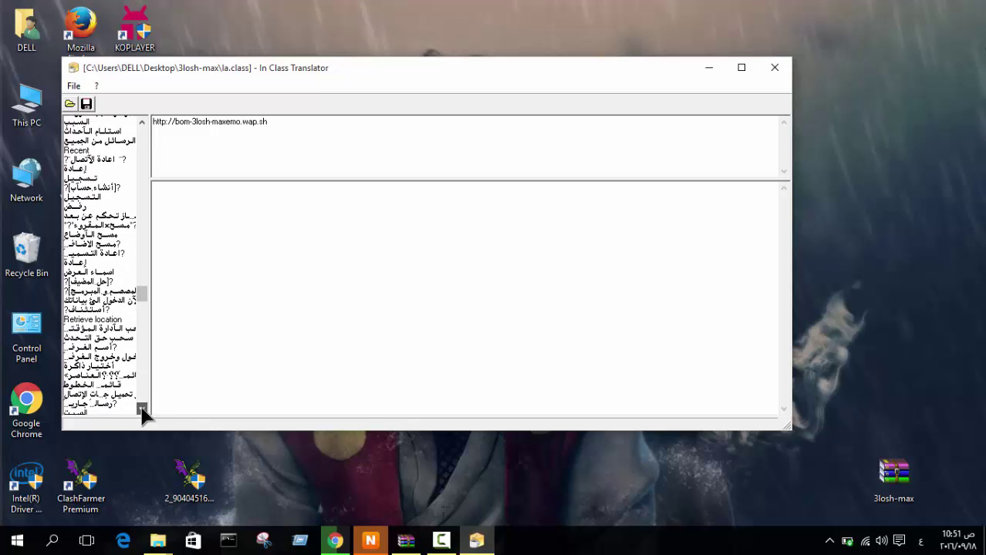
click(142, 410)
click(141, 410)
click(141, 410)
click(142, 410)
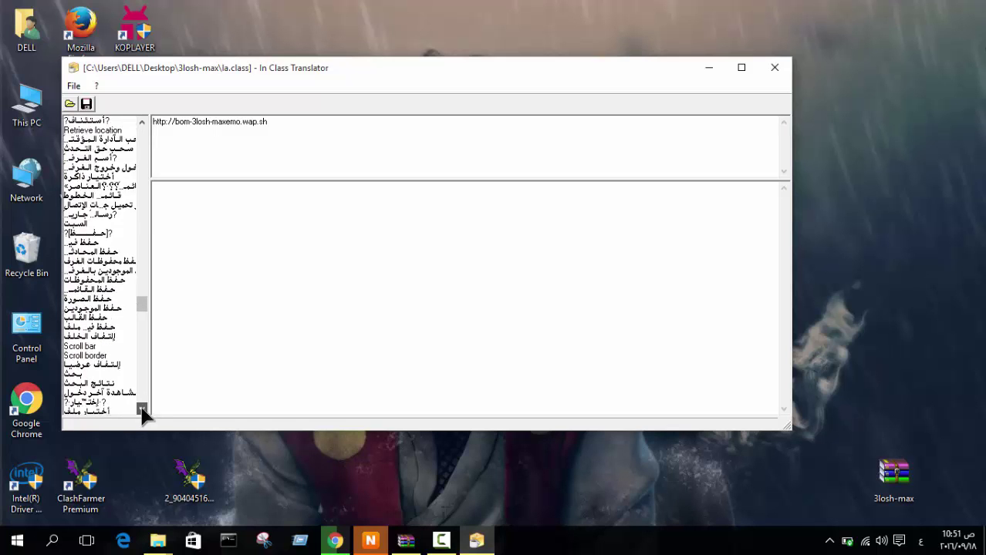
click(142, 411)
click(142, 410)
click(142, 411)
click(142, 410)
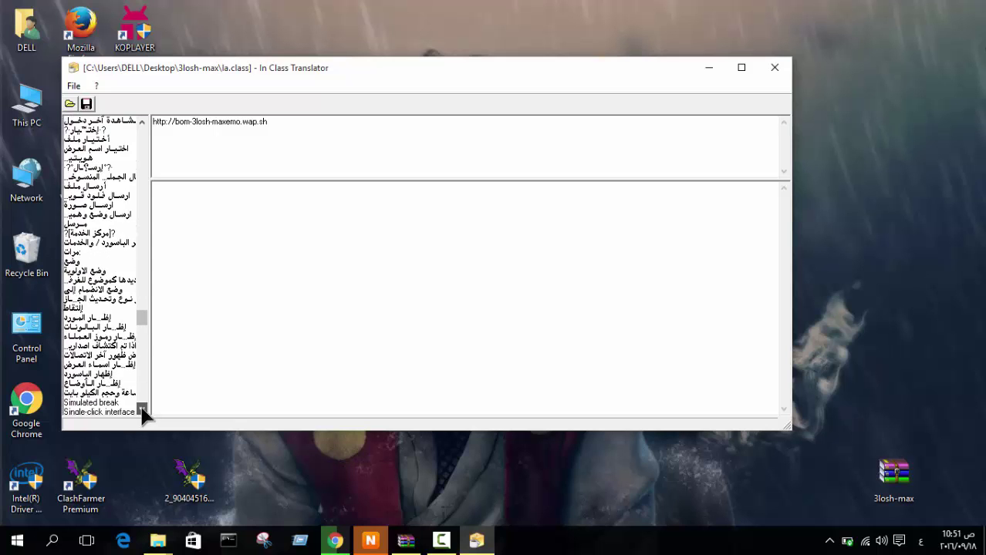
click(142, 411)
click(142, 410)
click(142, 410)
click(142, 410)
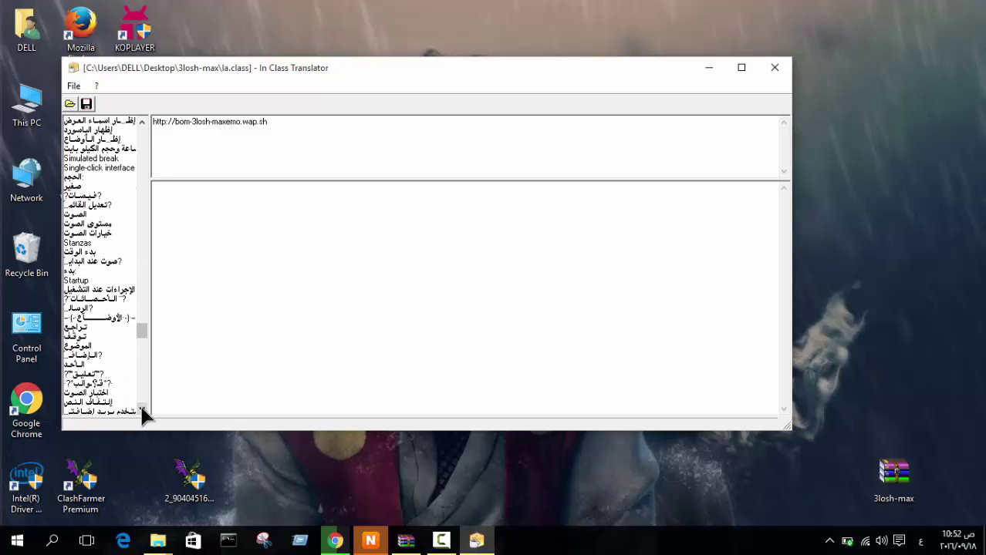
click(142, 411)
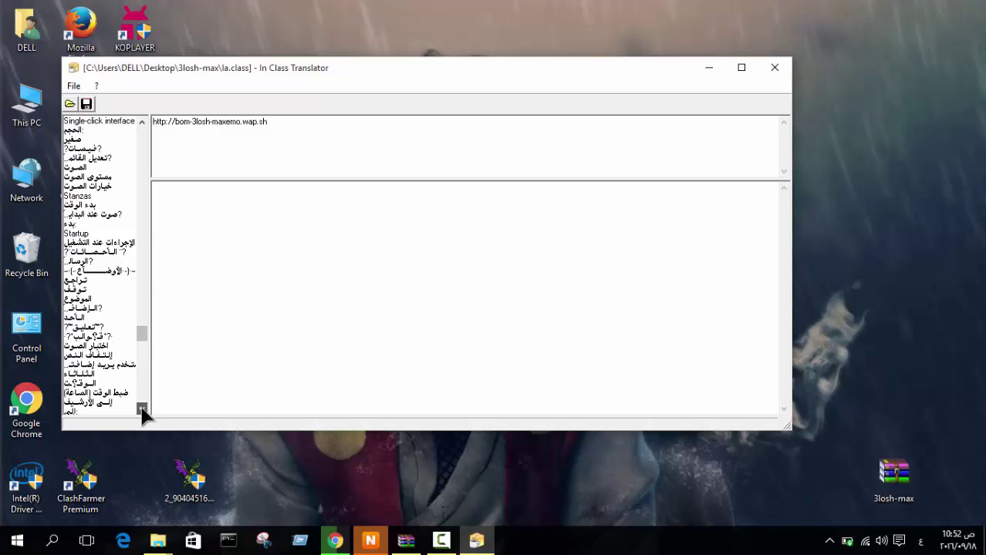
click(142, 410)
click(142, 411)
click(142, 411)
click(142, 411)
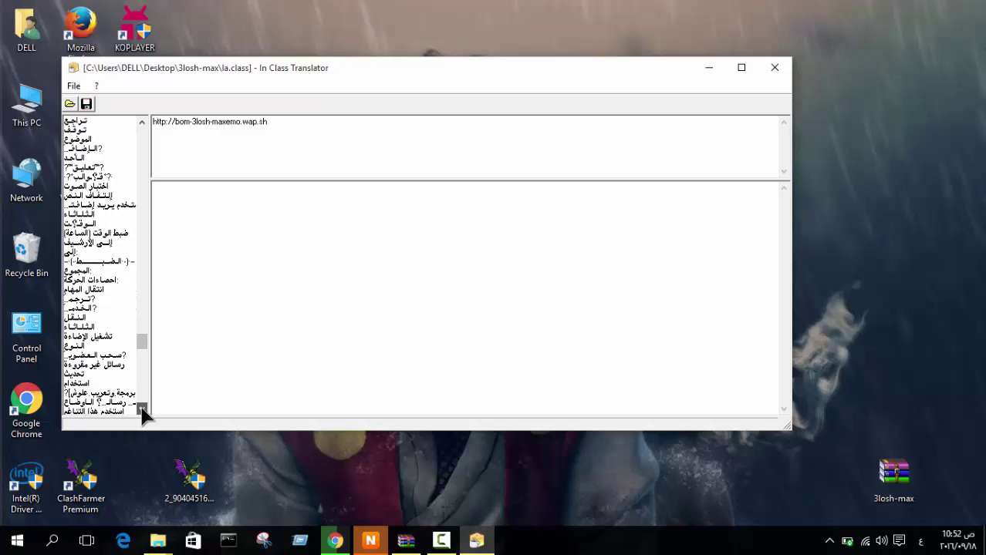
click(142, 410)
click(142, 411)
Step: Replace the nickname in the "برمجة وتعريب" string directly below "استخدام" with an elongated spelling of the custom first name
click(116, 327)
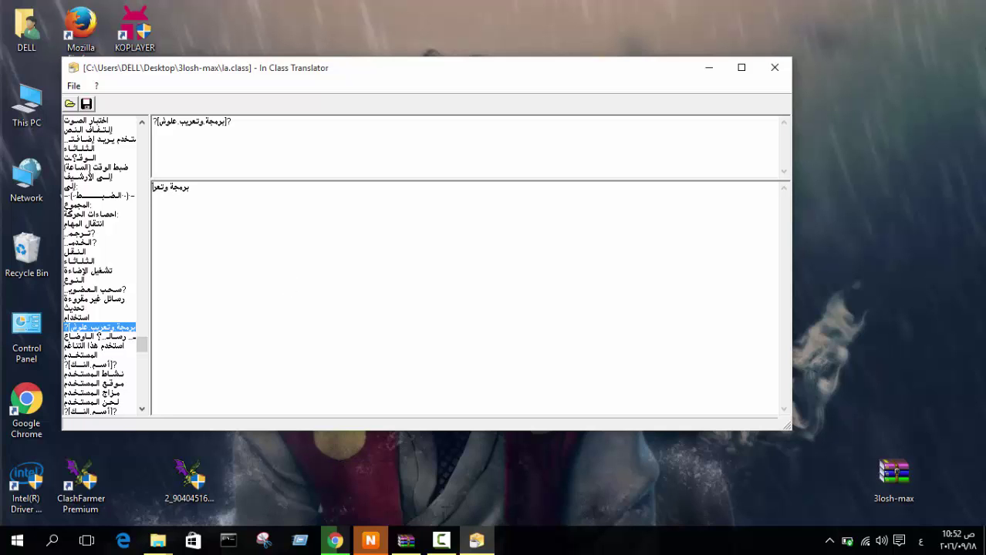
text(صووووفي)
click(96, 338)
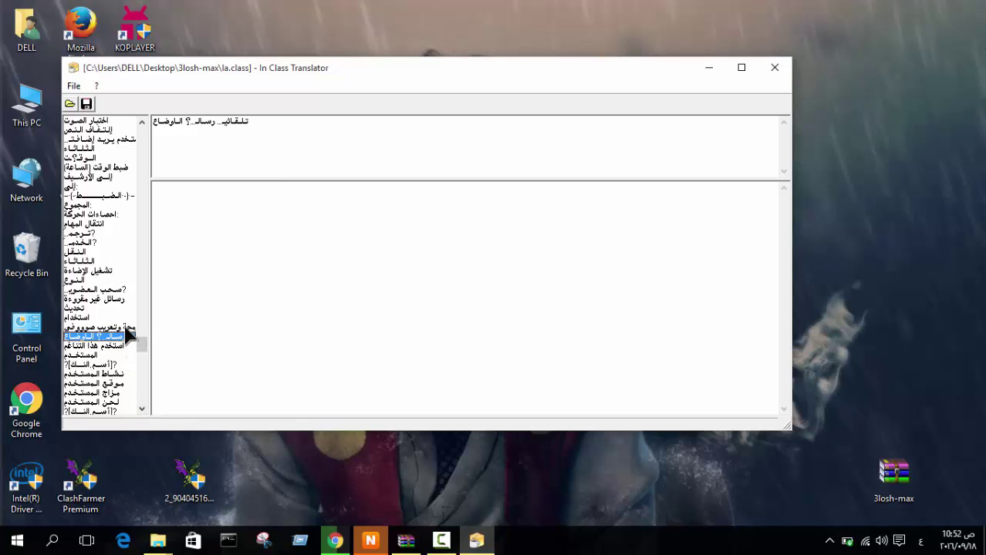
click(125, 327)
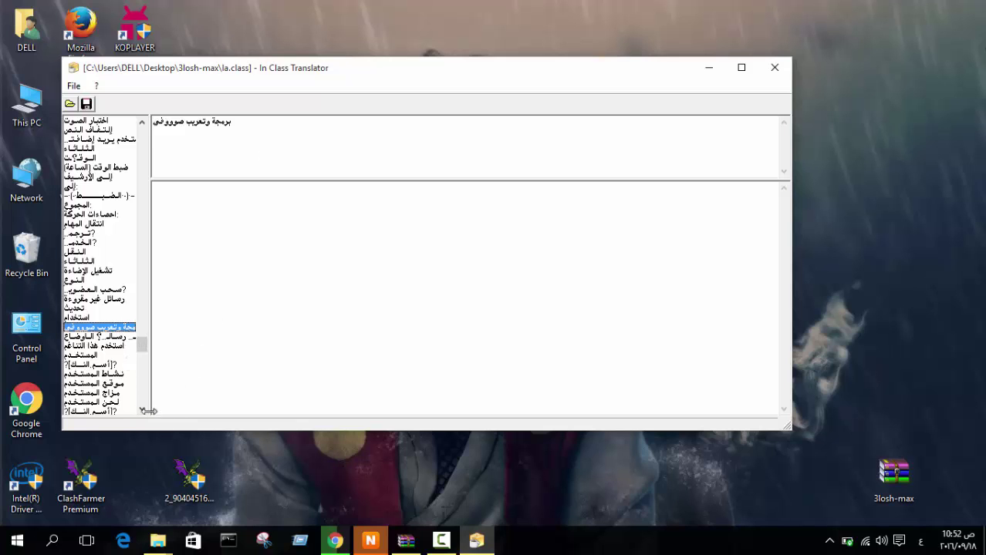
Step: Replace the decorated greeting string directly below "(راحـــل)" with "تحياتي" followed by an elongated spelling of the custom first name
scroll(145, 410, down, 6)
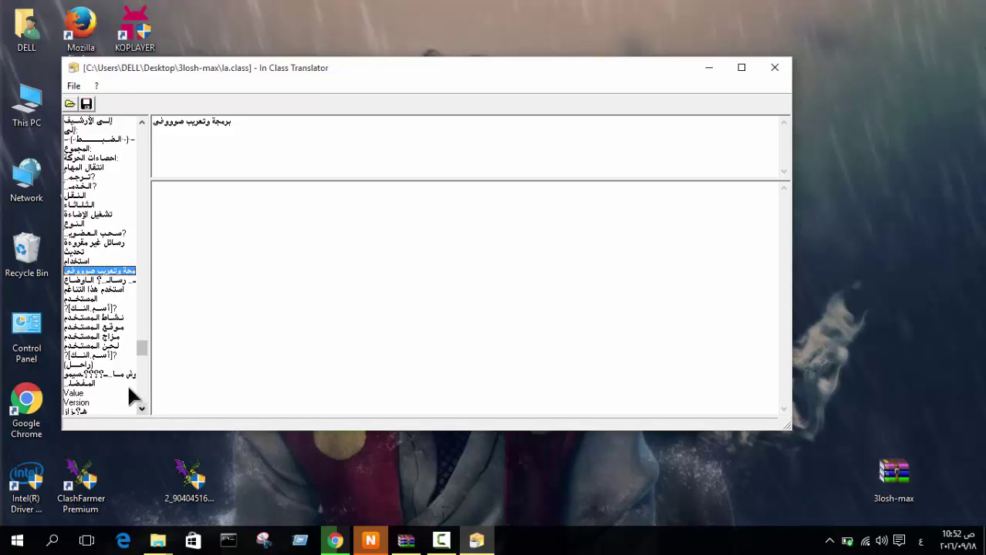
click(130, 375)
click(275, 333)
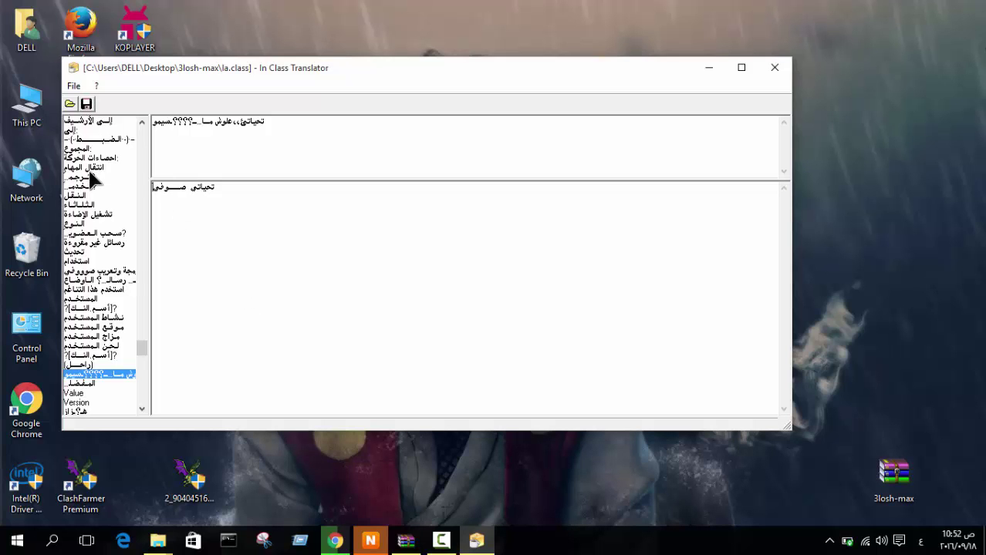
click(88, 364)
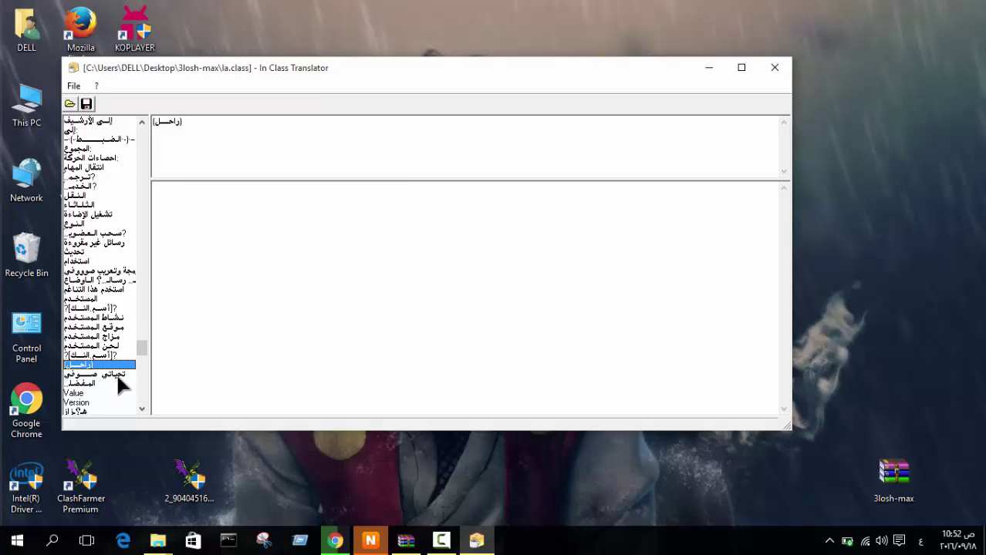
click(116, 374)
Step: Look through the remaining strings to the end of la.class and show the decorated nickname string directly below the "user moods" entry
click(142, 409)
click(142, 410)
scroll(143, 414, down, 8)
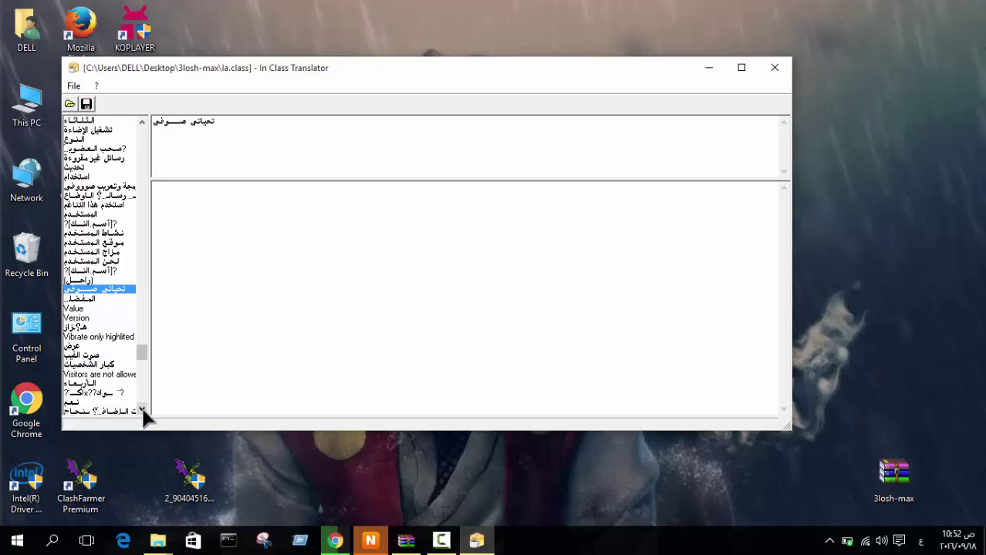
scroll(143, 413, down, 10)
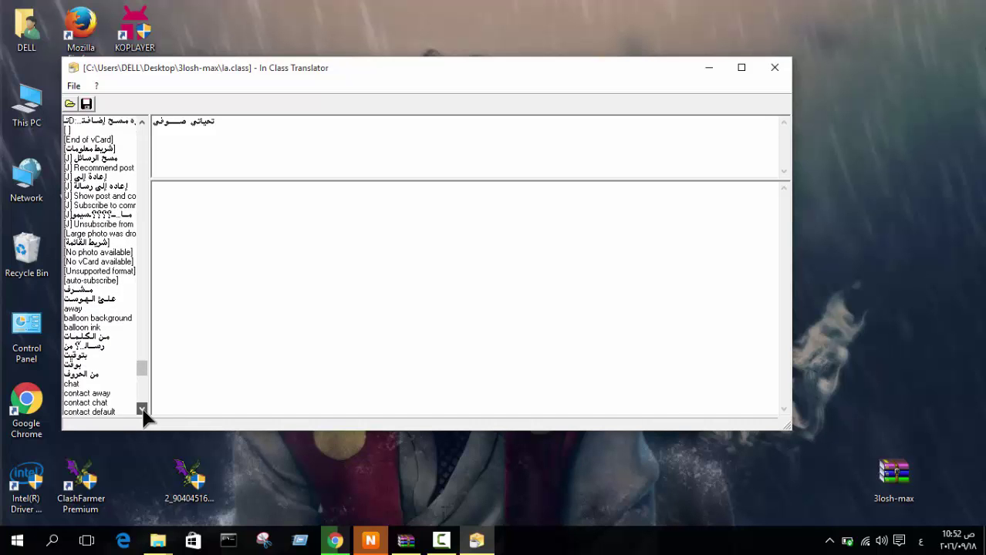
scroll(143, 415, down, 9)
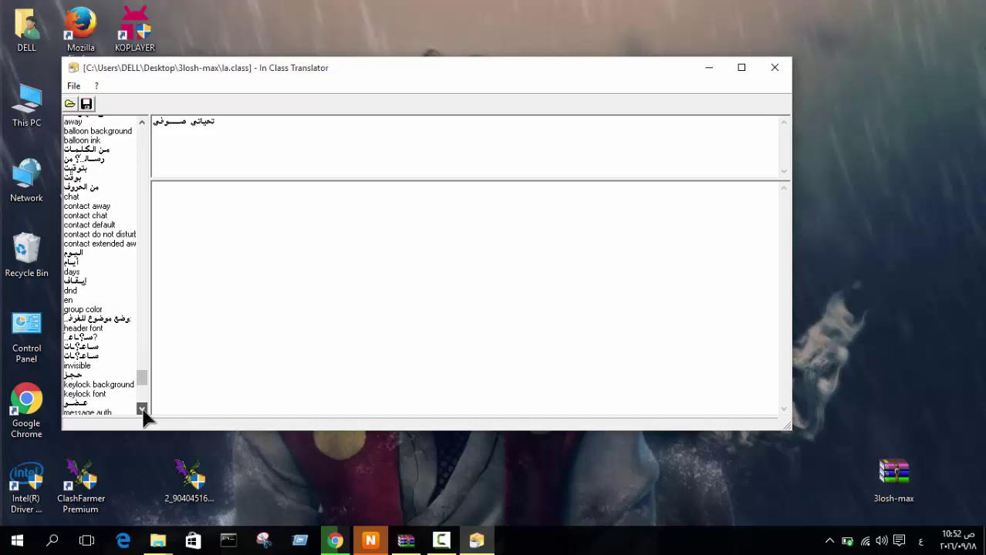
scroll(143, 415, down, 1)
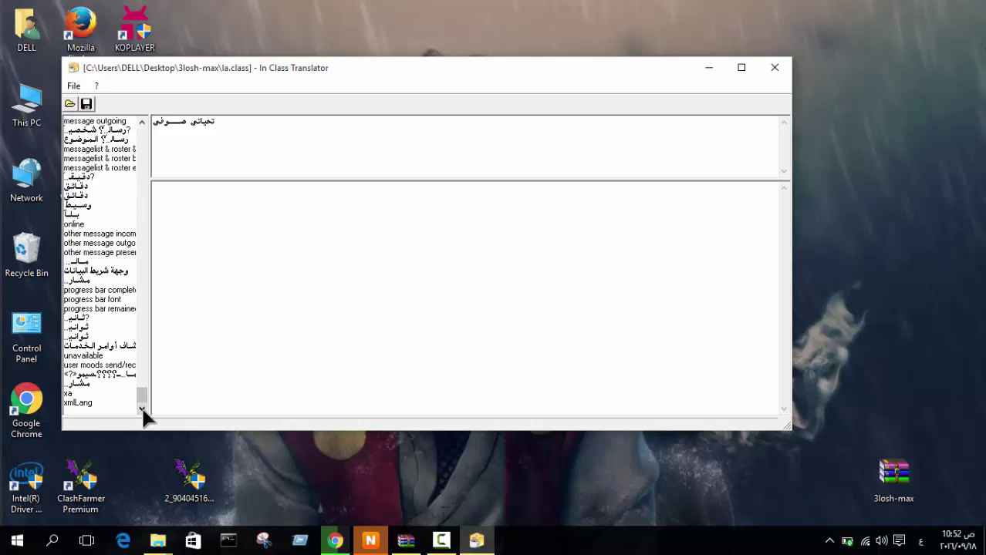
click(113, 373)
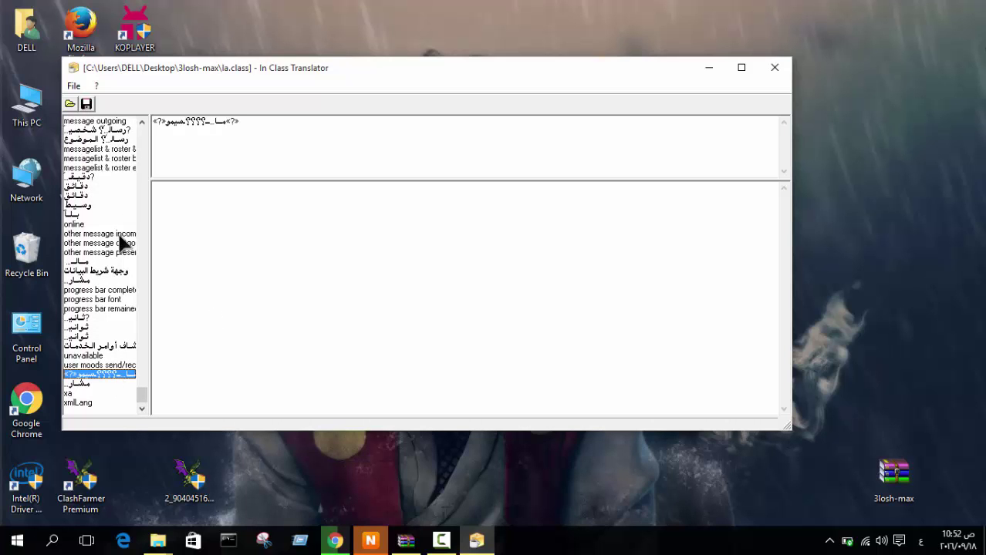
Step: Open cd(1).class from the 3losh-max folder and look through its strings
click(74, 107)
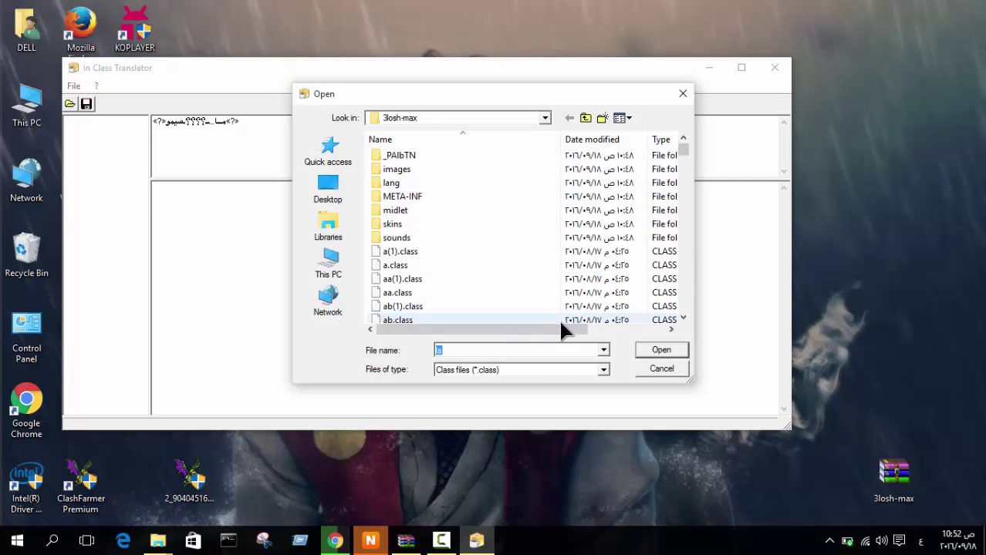
drag(560, 330, 646, 330)
drag(687, 148, 684, 180)
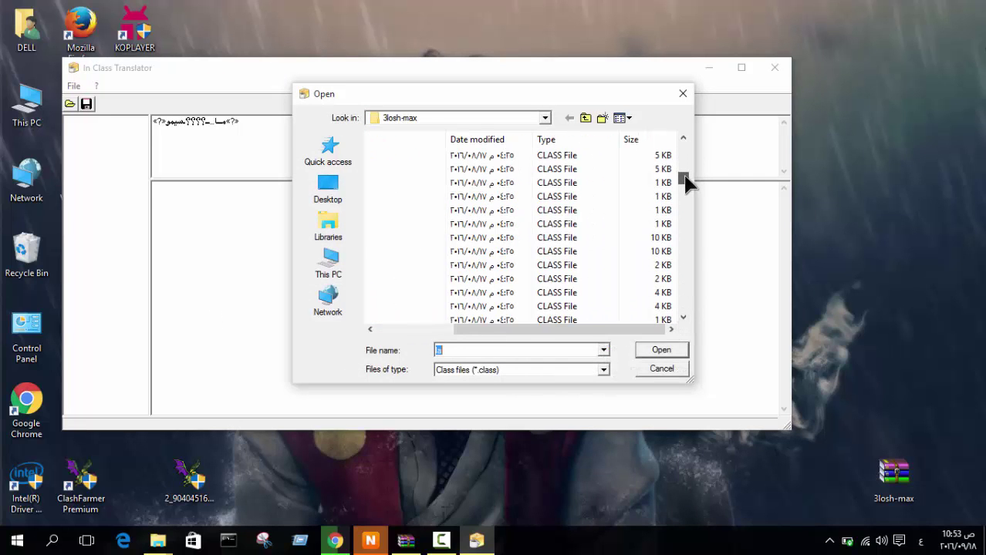
double_click(657, 236)
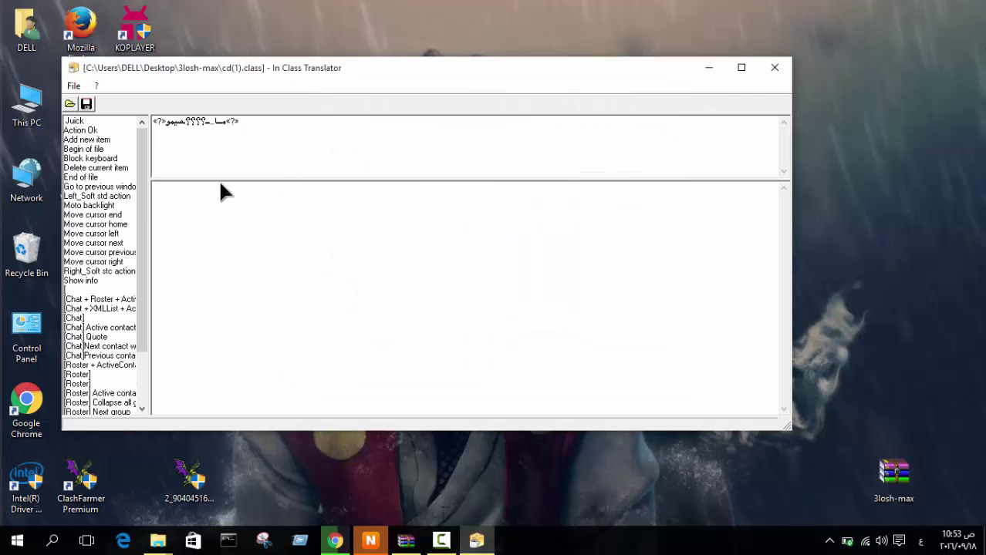
drag(145, 220, 149, 163)
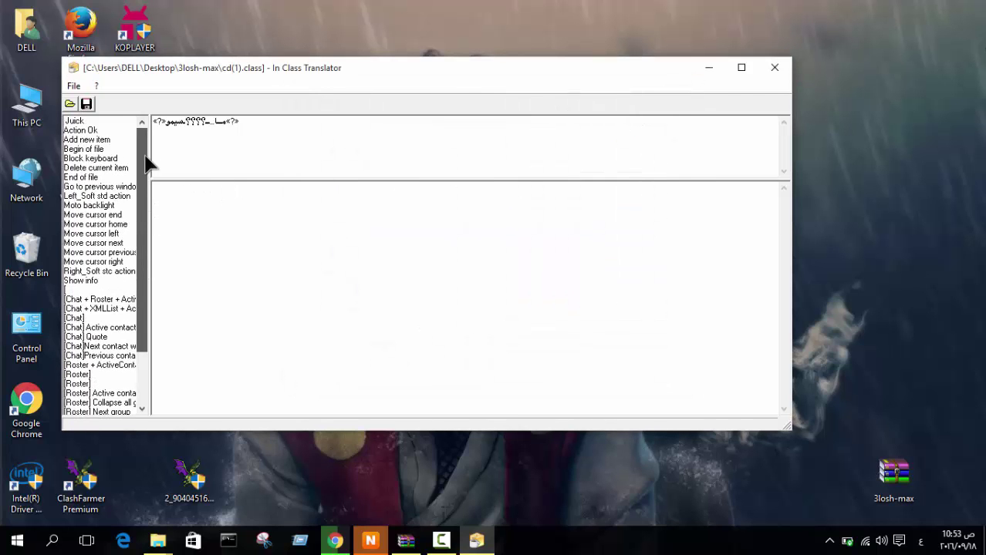
Step: Start choosing another class file and browse the 3losh-max folder down to the files beginning with "f"
click(71, 104)
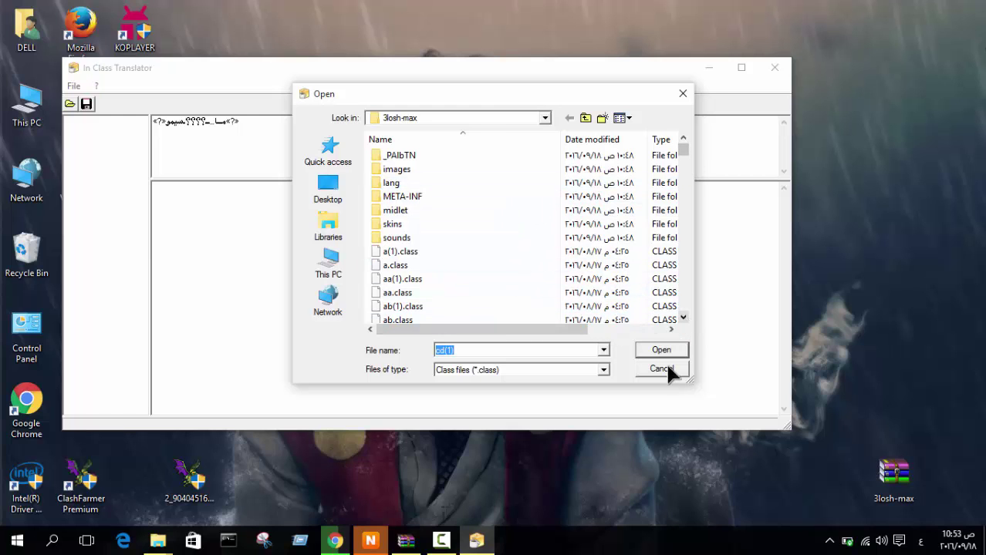
click(443, 543)
click(443, 544)
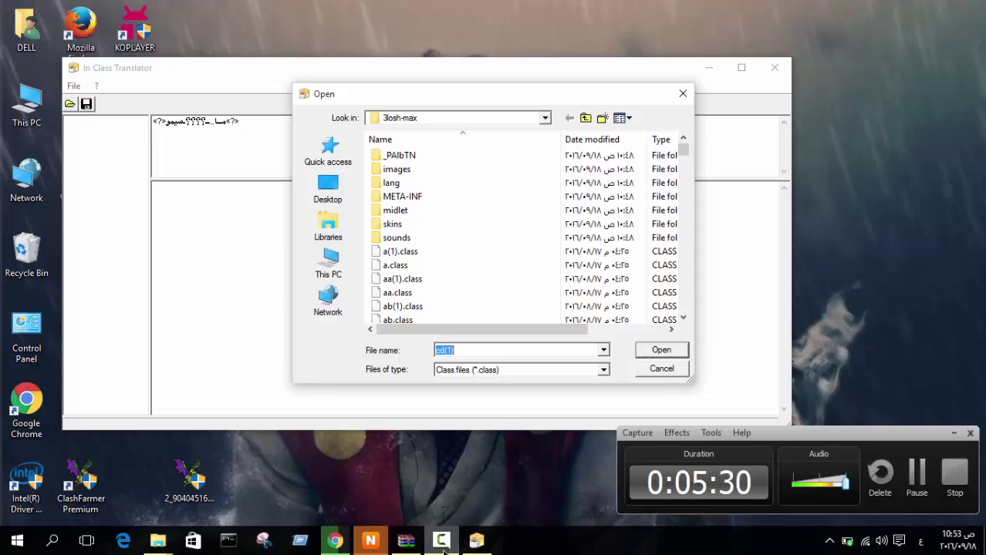
drag(685, 145, 687, 227)
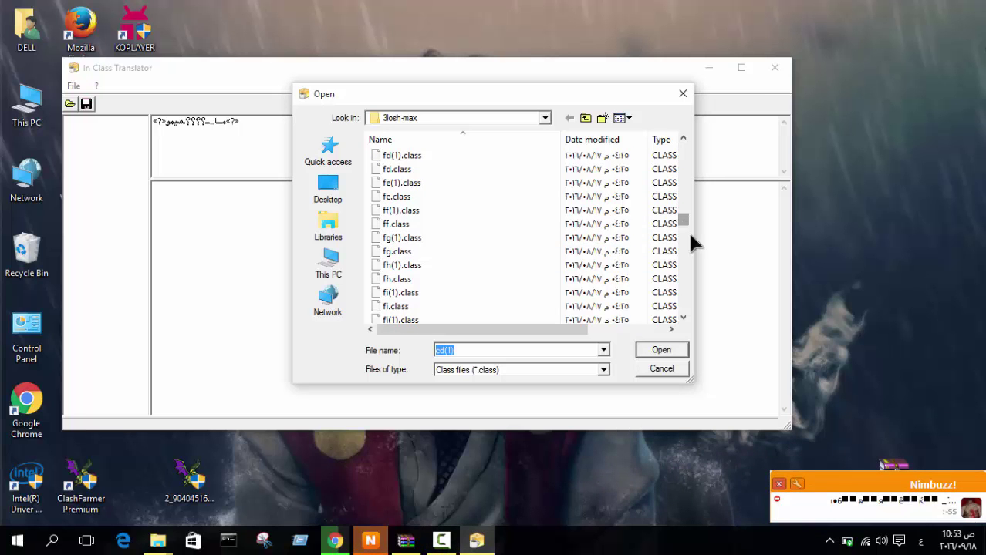
Step: Switch to the incoming Nimbuzz chat, reply "جاي اصورلك زمال" and minimize the chat window
click(830, 503)
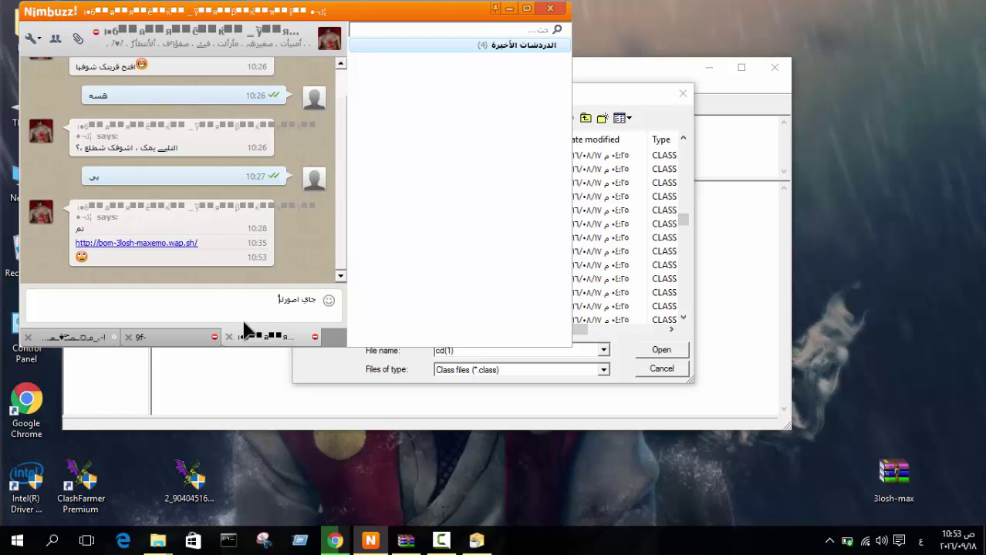
text(جاي اصورلك زمال)
key(Return)
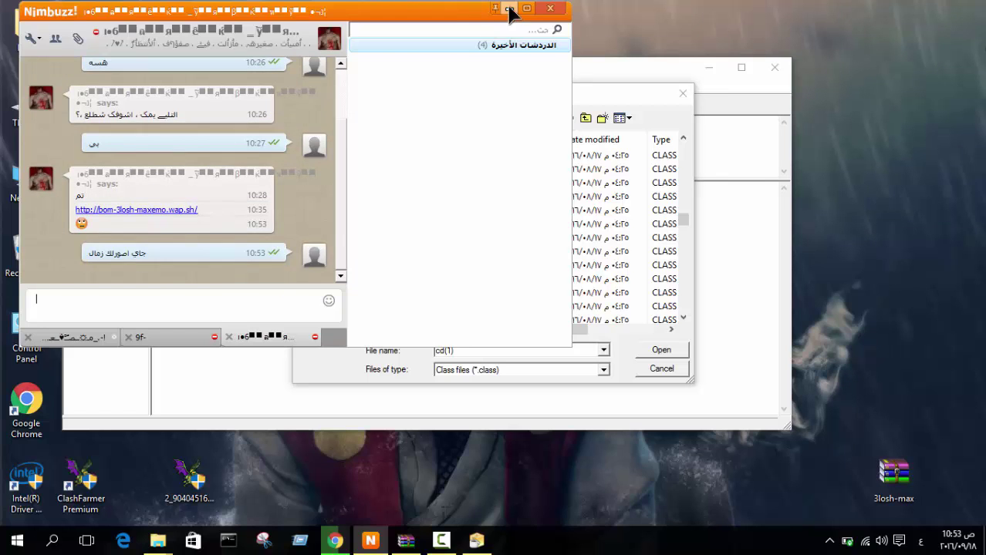
click(509, 8)
Step: Browse the 3losh-max folder by file size down to the 15 KB class files and open gt(1).class
drag(545, 340, 687, 318)
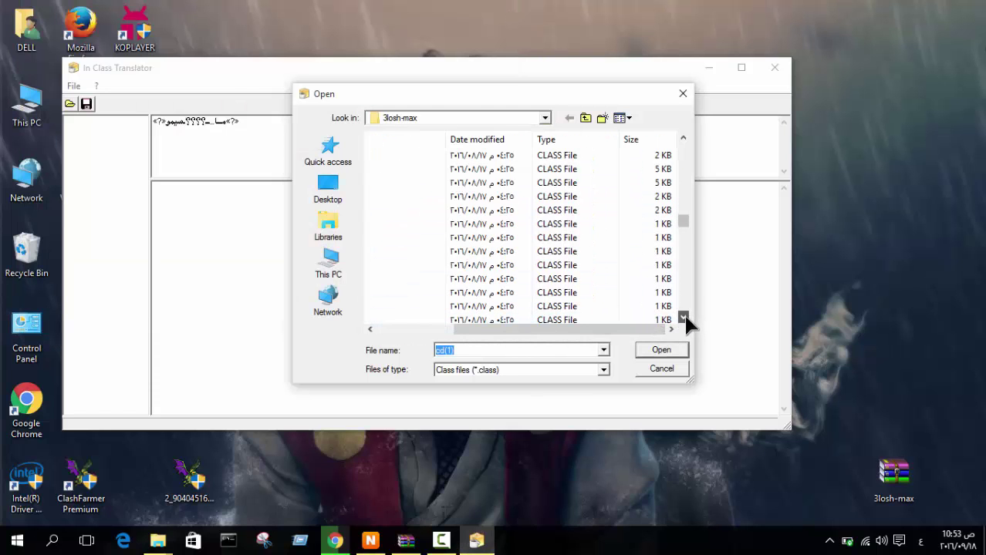
click(683, 318)
click(684, 318)
click(683, 317)
click(683, 318)
click(684, 318)
click(684, 318)
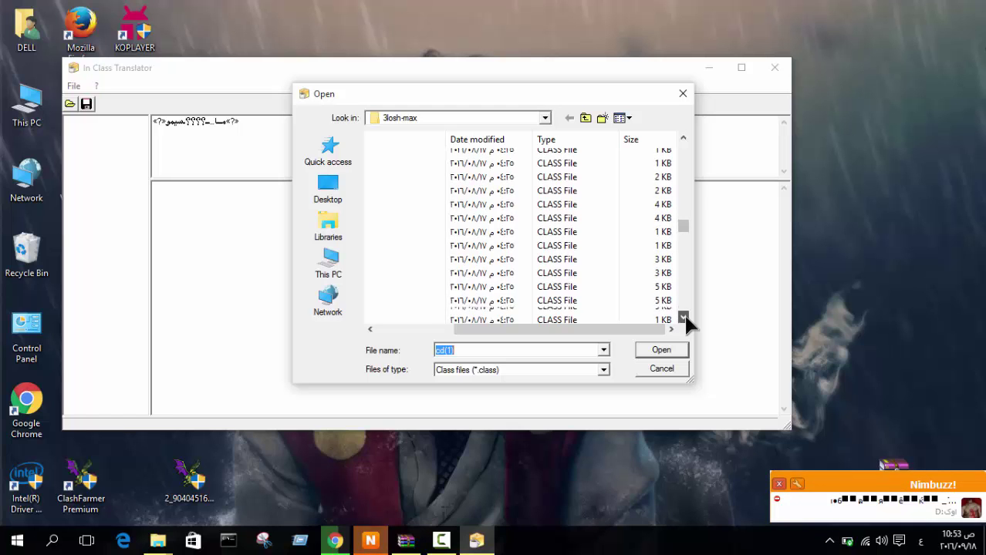
click(683, 317)
click(684, 318)
click(683, 318)
click(684, 318)
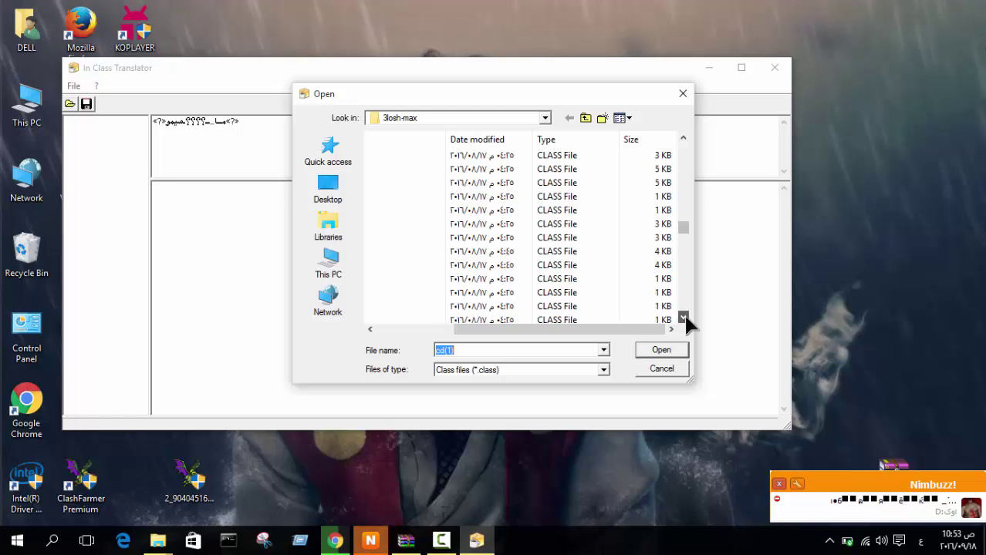
click(683, 318)
click(683, 318)
click(683, 318)
click(683, 318)
click(684, 318)
click(683, 318)
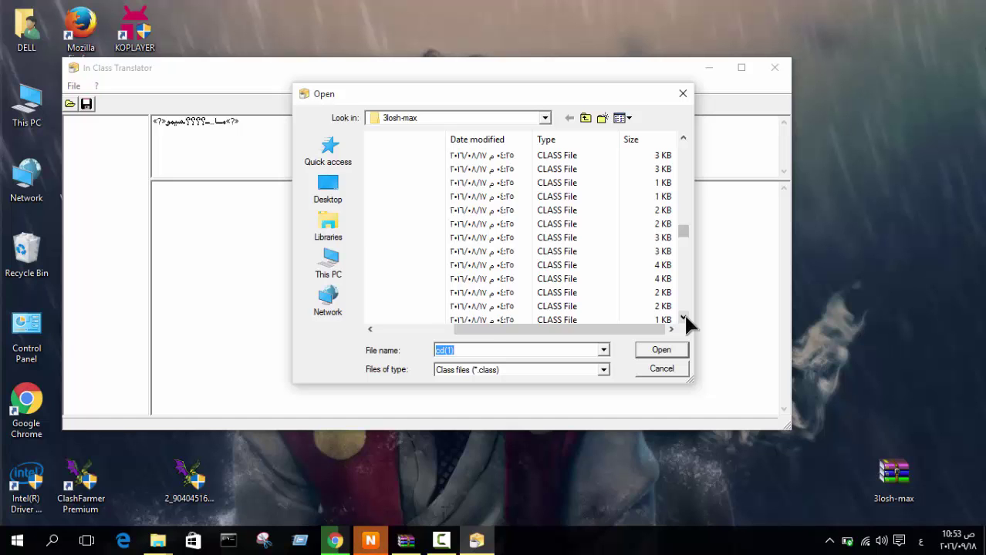
click(683, 318)
click(684, 318)
click(683, 318)
click(683, 318)
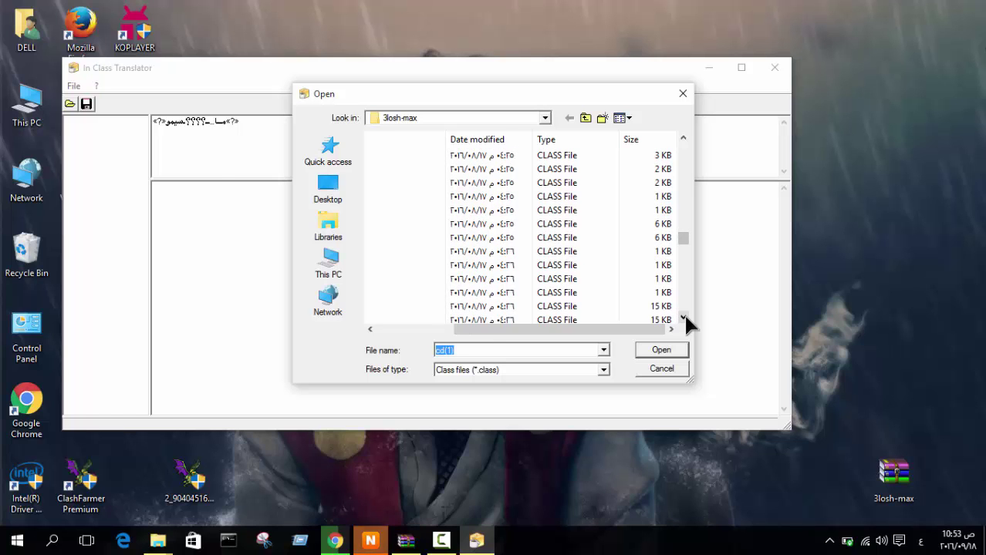
double_click(656, 307)
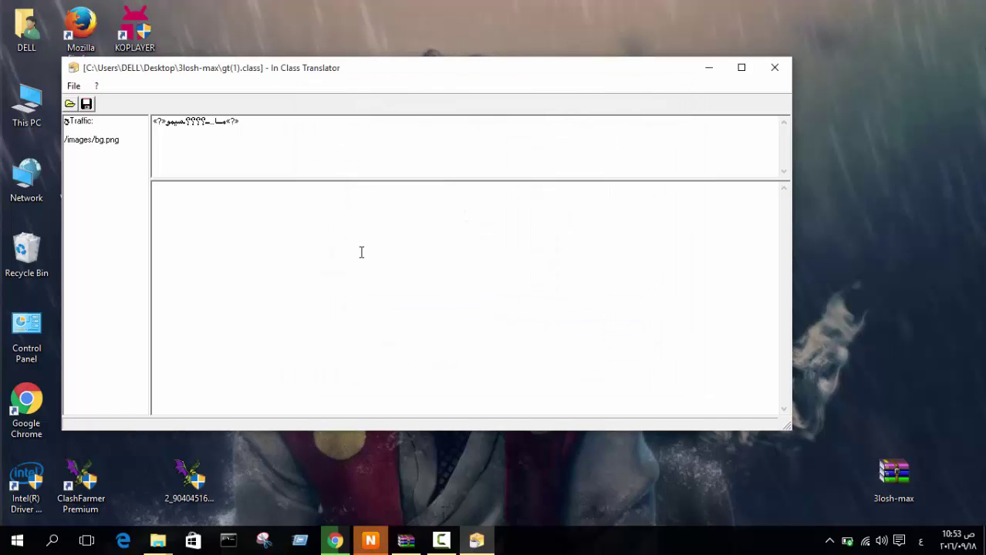
Step: Open the 40 KB if.class from the 3losh-max folder and look through its strings to the end of the list
click(70, 104)
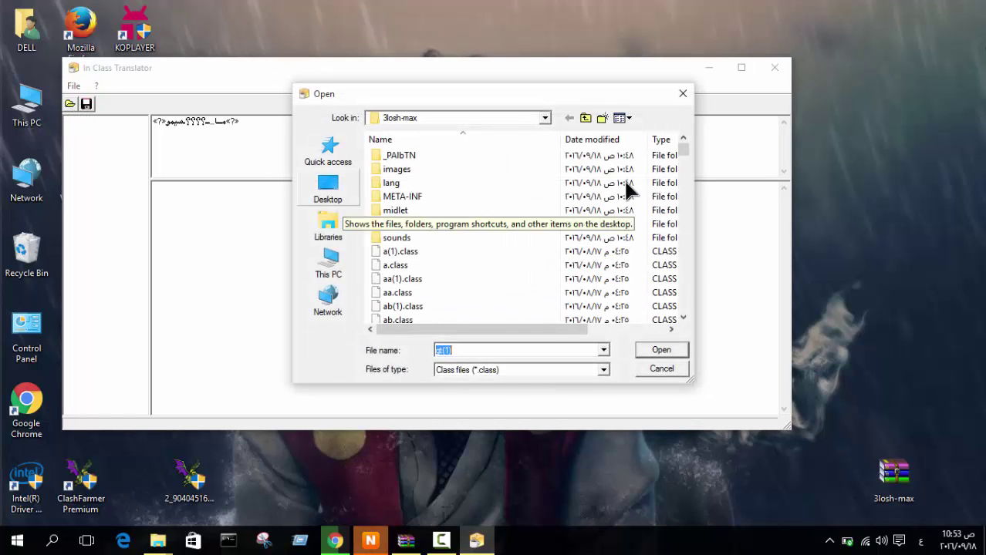
drag(681, 151, 682, 263)
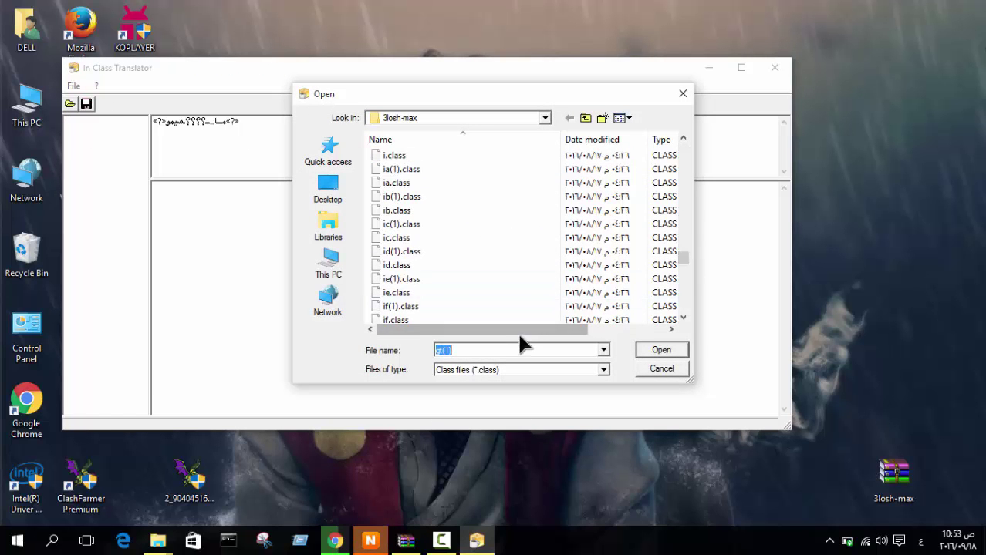
drag(517, 331, 676, 314)
mouse_move(682, 262)
mouse_down()
mouse_move(682, 276)
mouse_move(684, 264)
mouse_up()
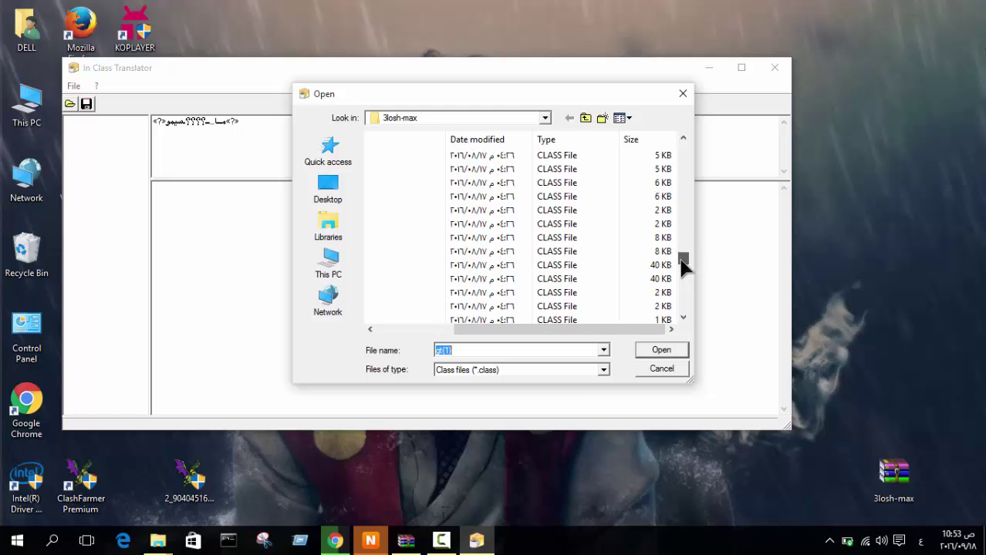
double_click(648, 278)
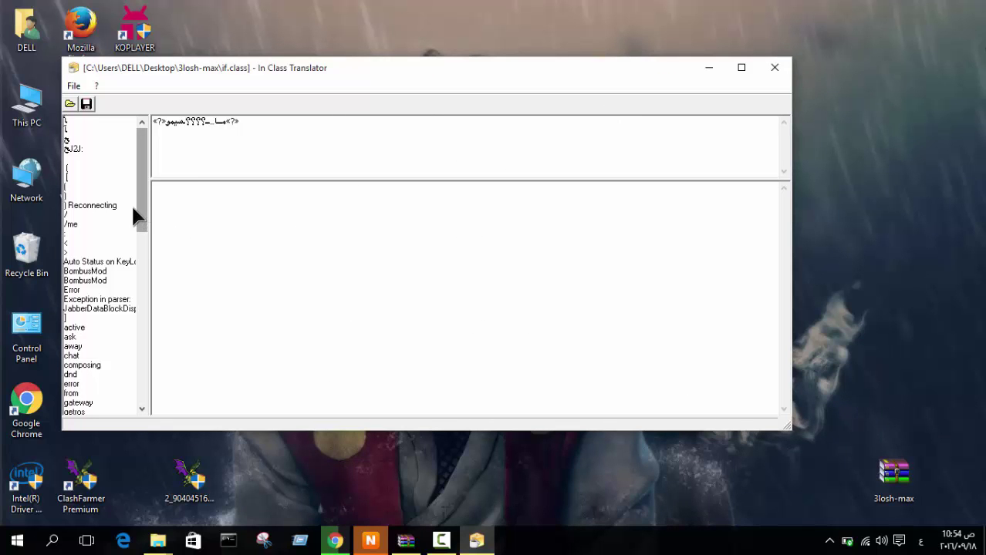
click(110, 206)
drag(147, 175, 146, 402)
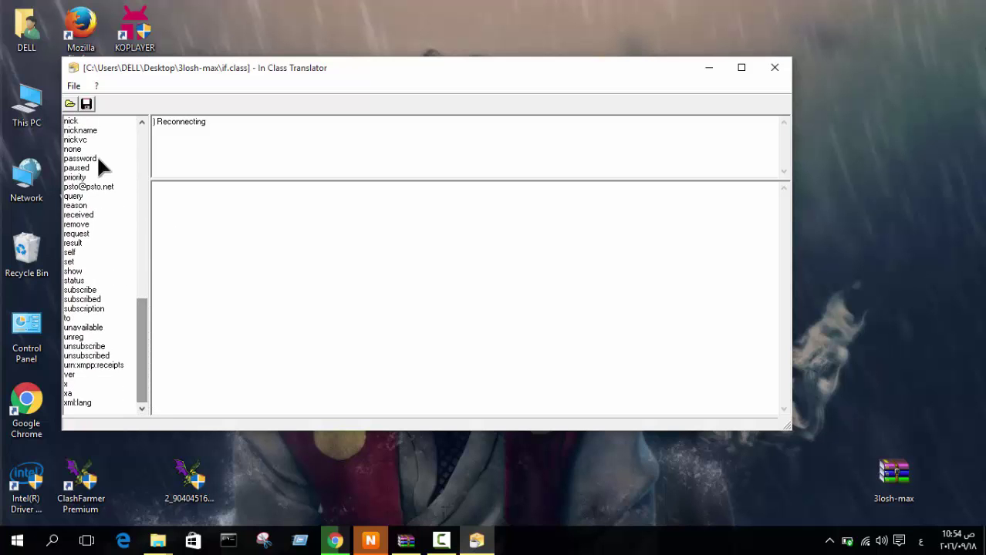
Step: Open if(1).class from the 3losh-max folder, check its strings and close In Class Translator
click(70, 104)
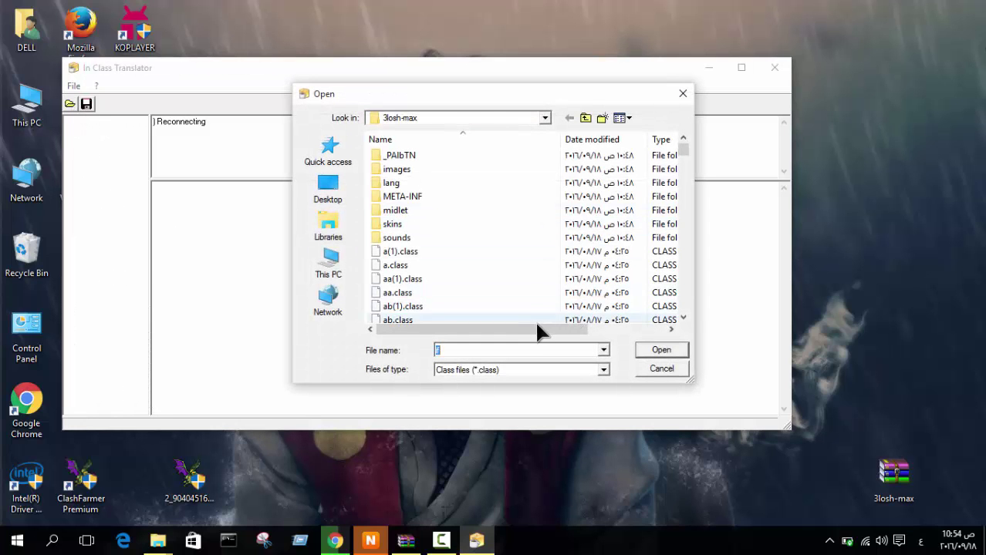
drag(538, 331, 617, 332)
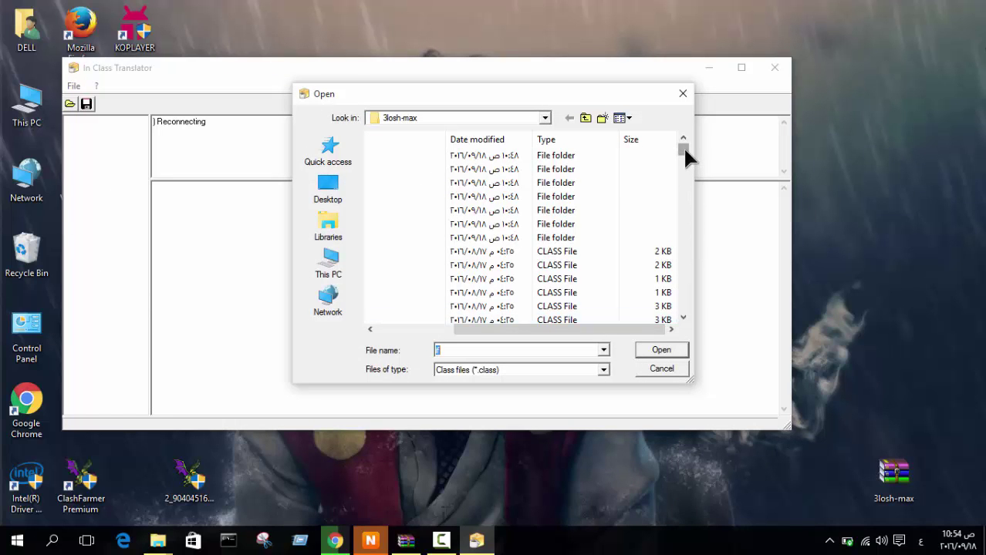
drag(682, 148, 683, 264)
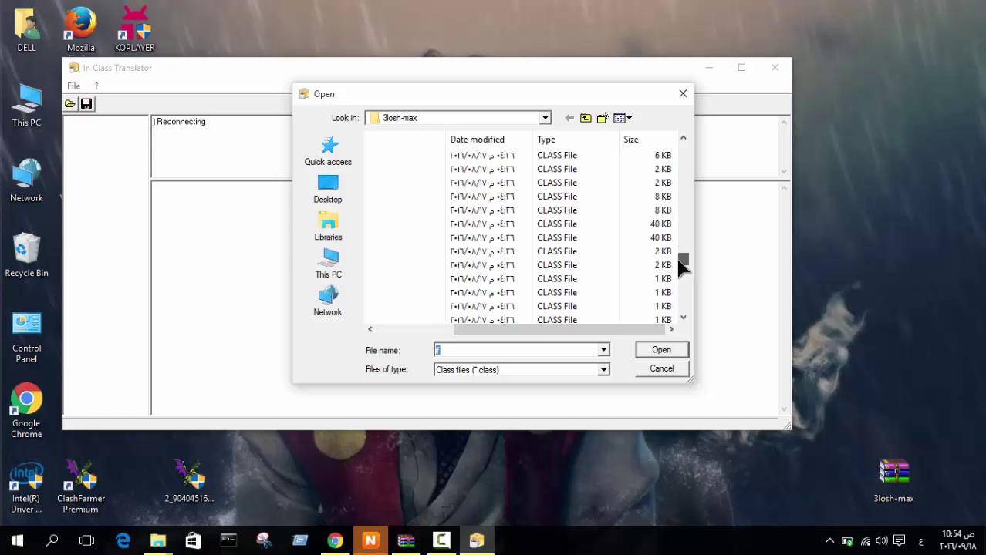
double_click(656, 224)
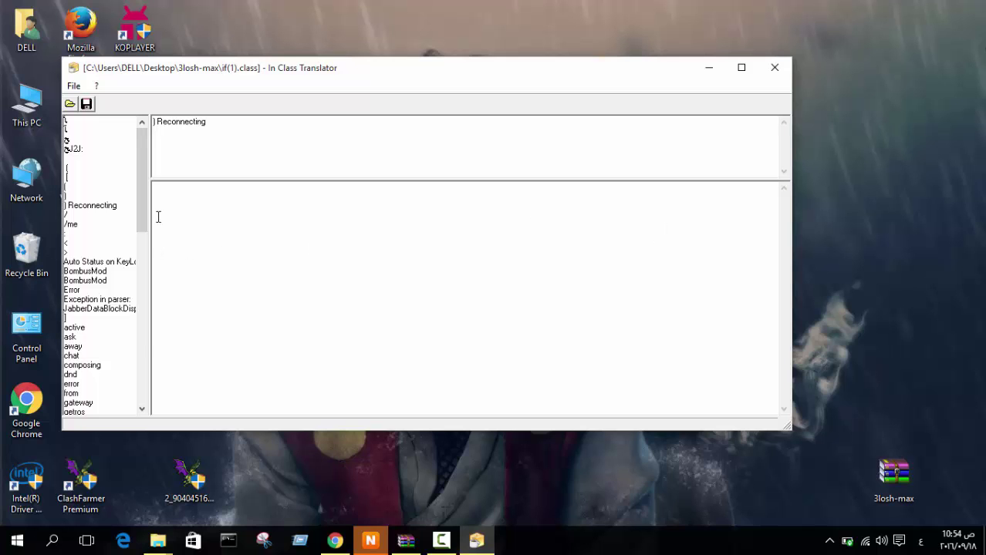
drag(142, 223, 147, 201)
click(778, 70)
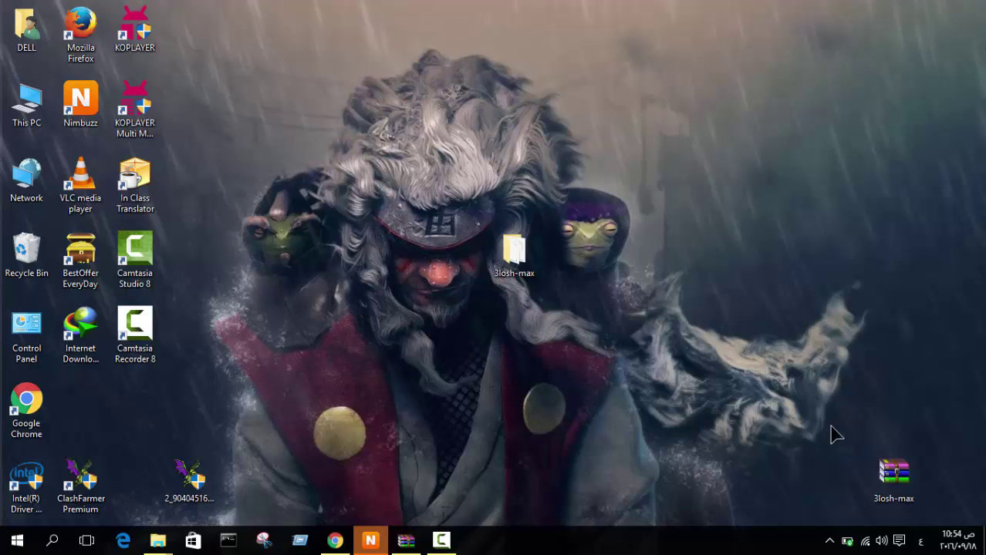
Step: Move the dq.class and dm.class files from the desktop's edge into its fully visible area
drag(984, 329, 841, 330)
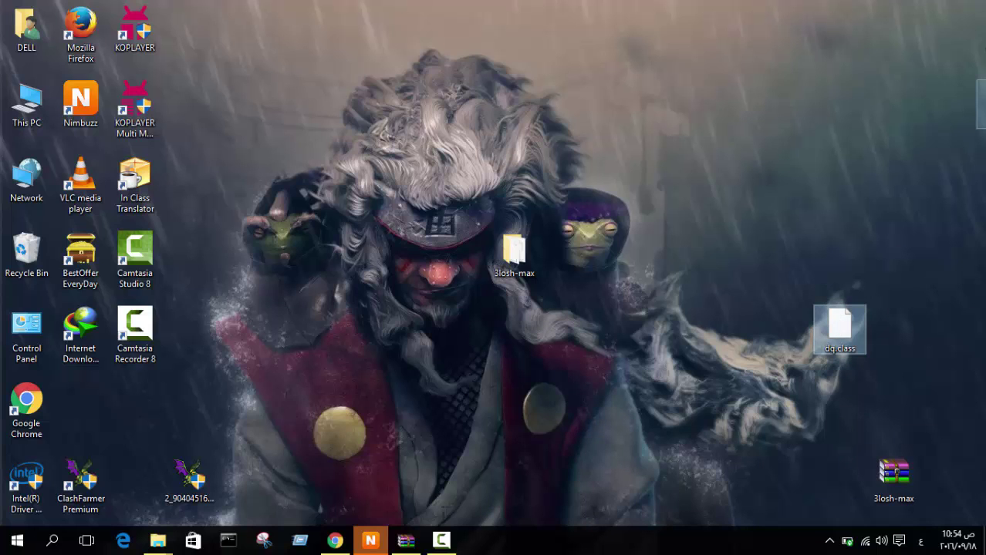
drag(984, 105, 842, 102)
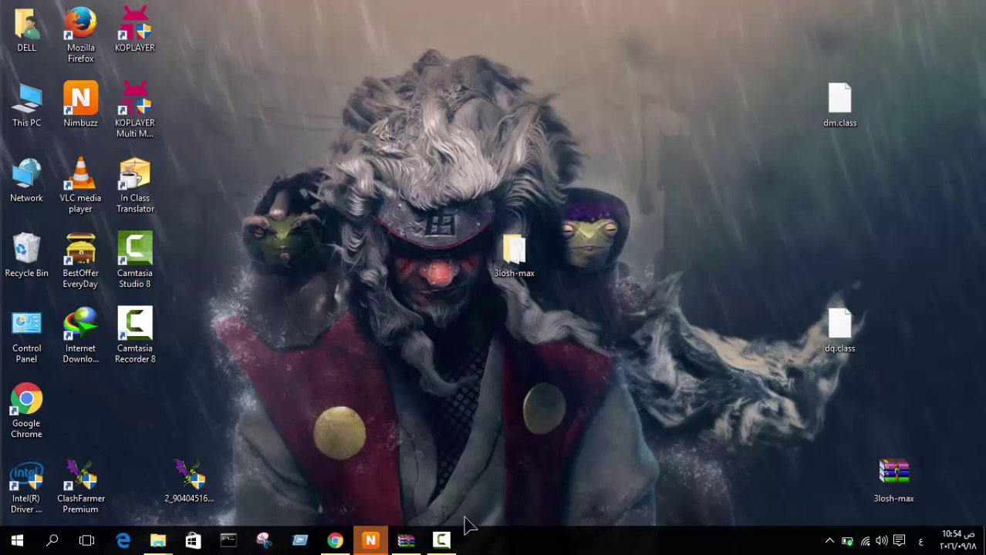
click(441, 540)
click(917, 472)
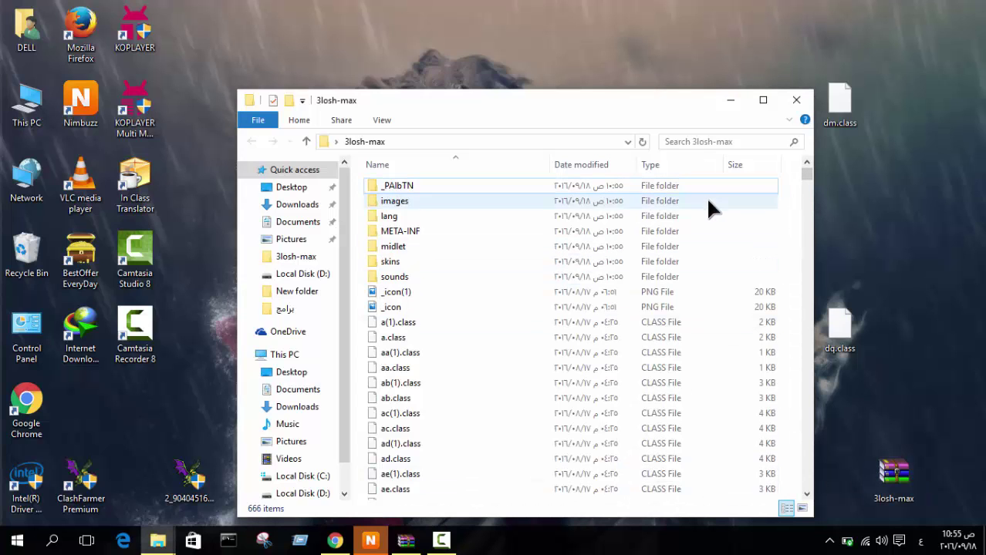
Step: Pack the entire contents of the 3losh-max folder into a ZIP-format archive named 3losh-max.jar
click(645, 263)
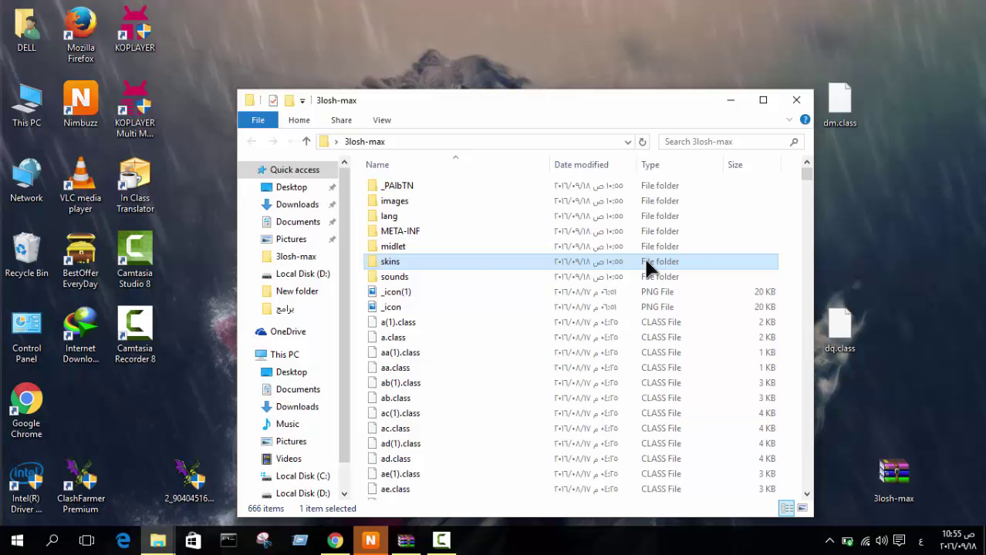
key(ctrl+a)
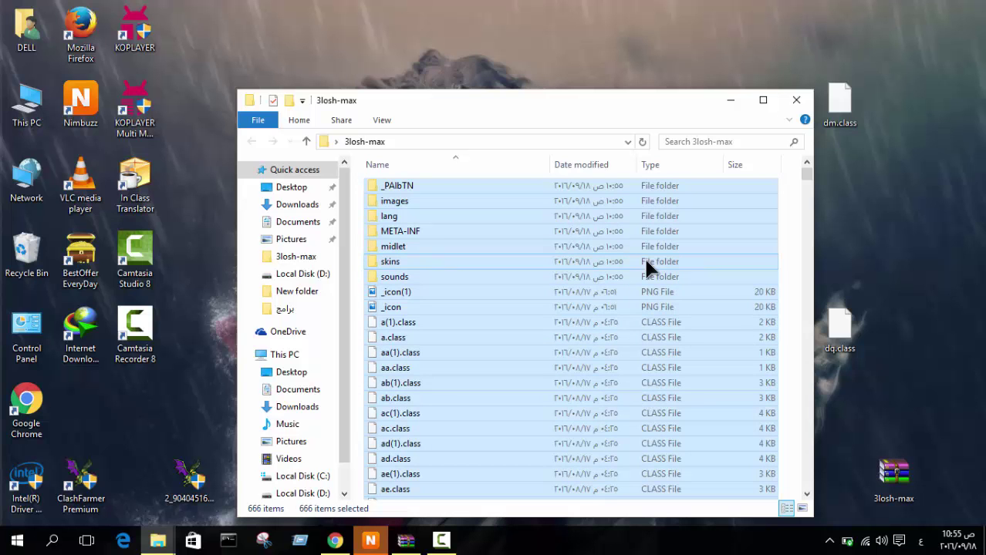
right_click(646, 267)
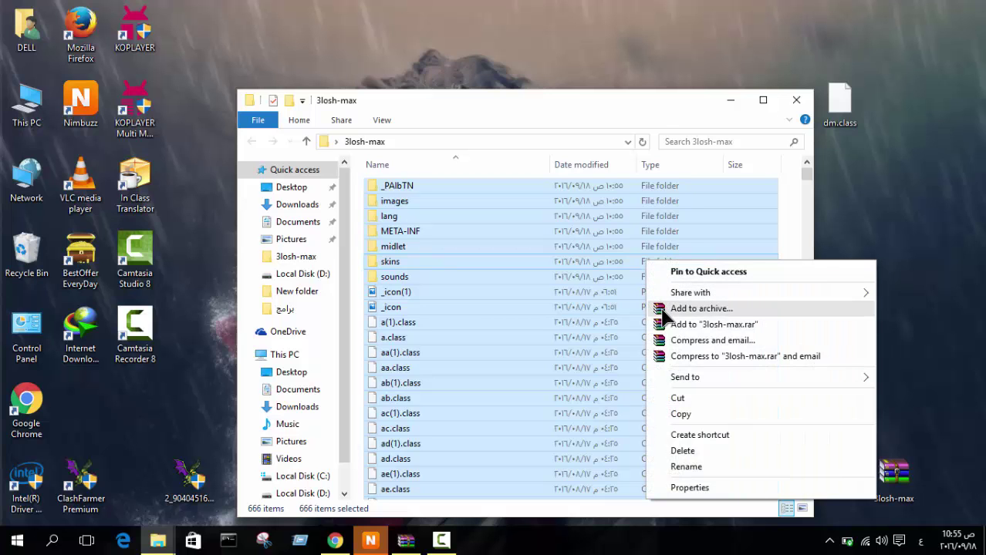
click(662, 310)
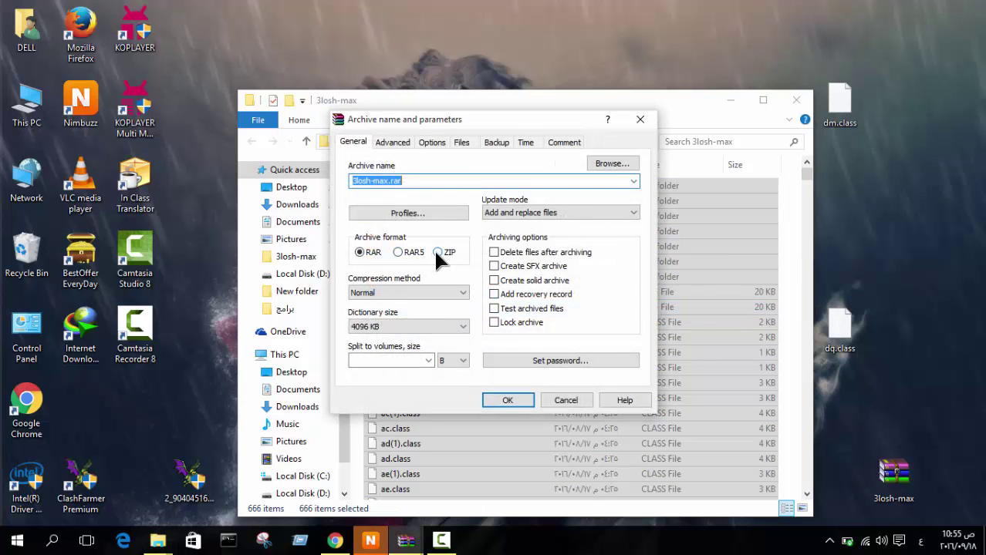
click(438, 252)
double_click(402, 182)
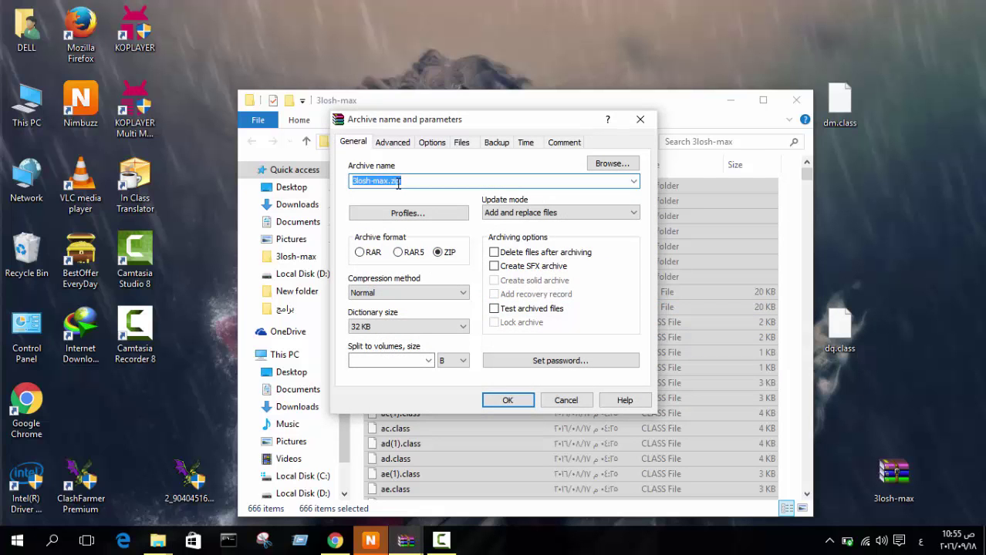
click(407, 181)
key(alt+shift)
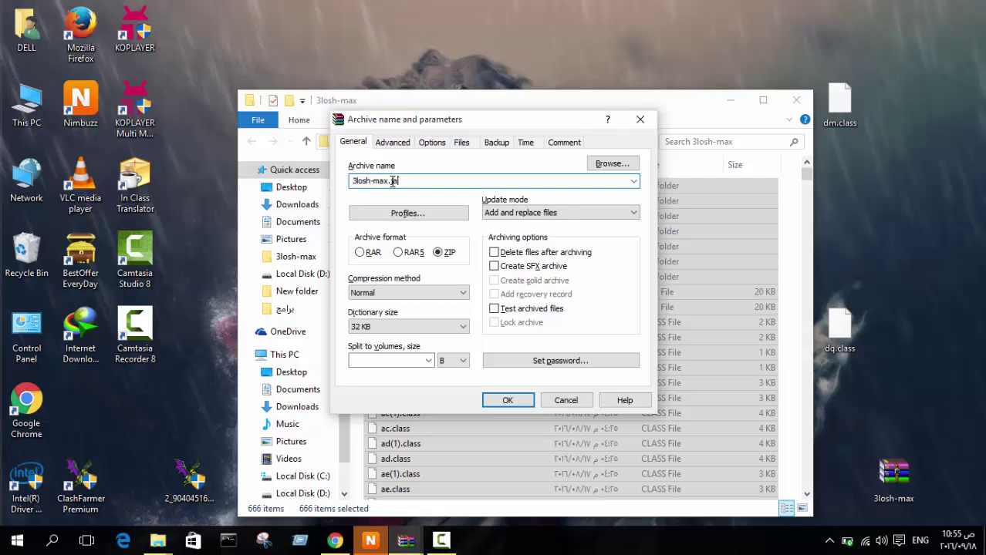
click(503, 400)
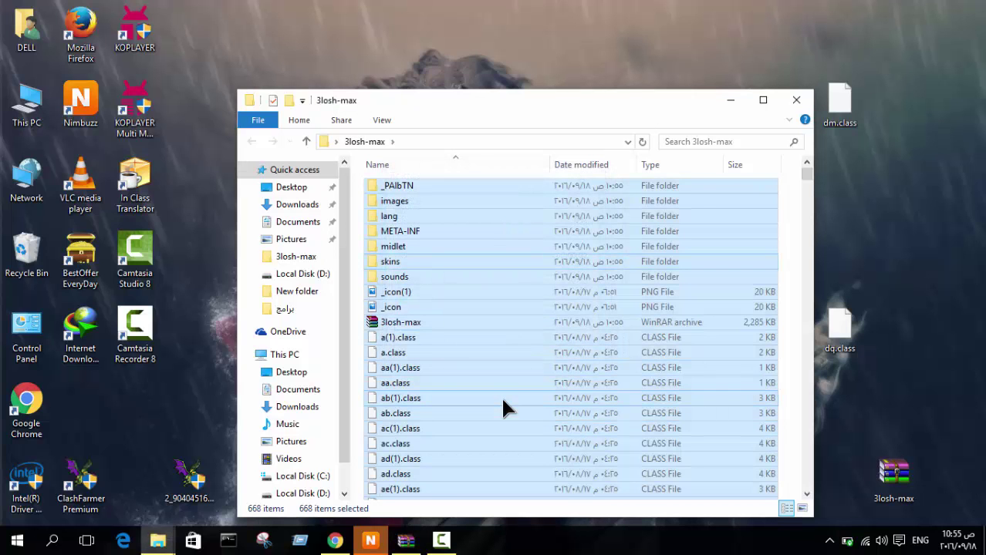
Step: Move the new 3losh-max.jar to the desktop, replacing the existing file there, and minimize the folder window
click(449, 320)
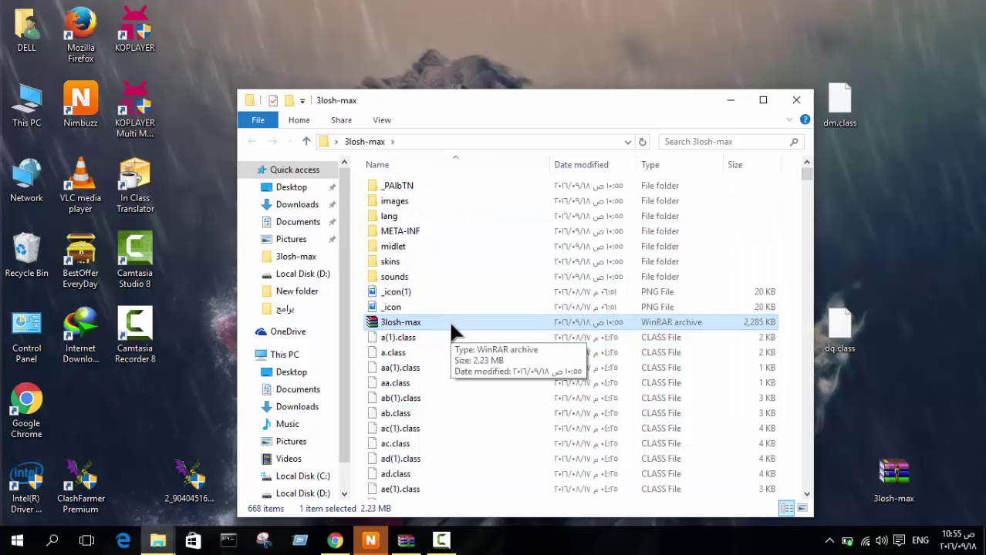
drag(449, 319, 525, 57)
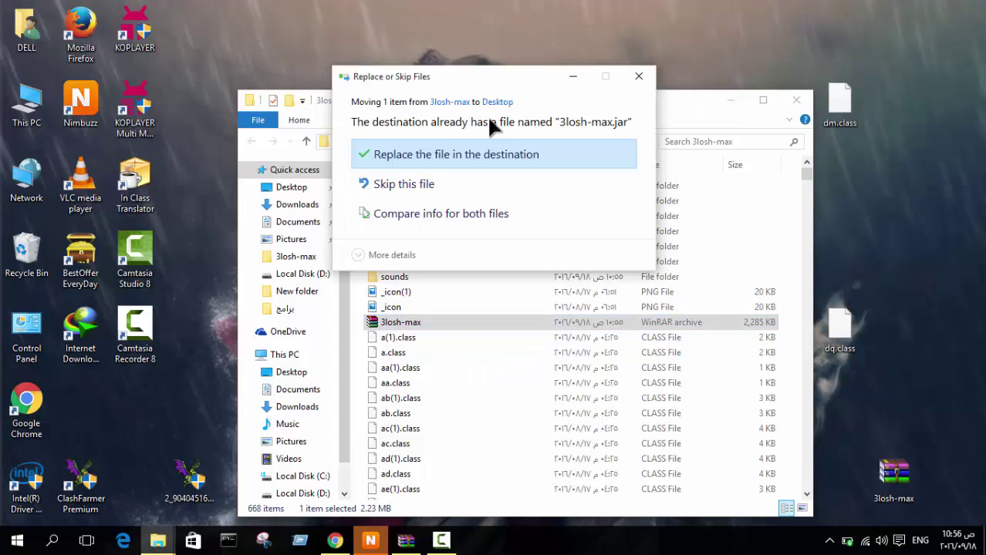
click(463, 154)
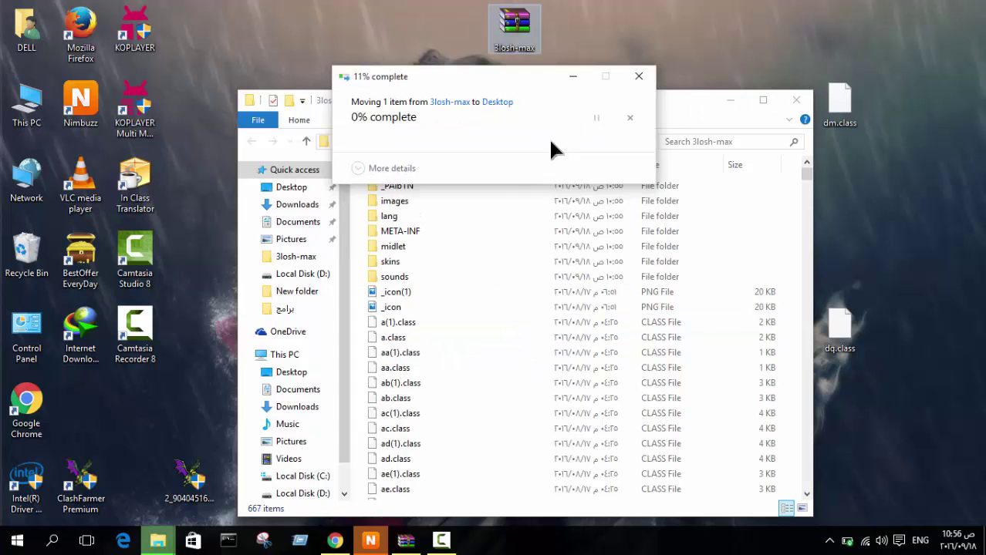
click(730, 100)
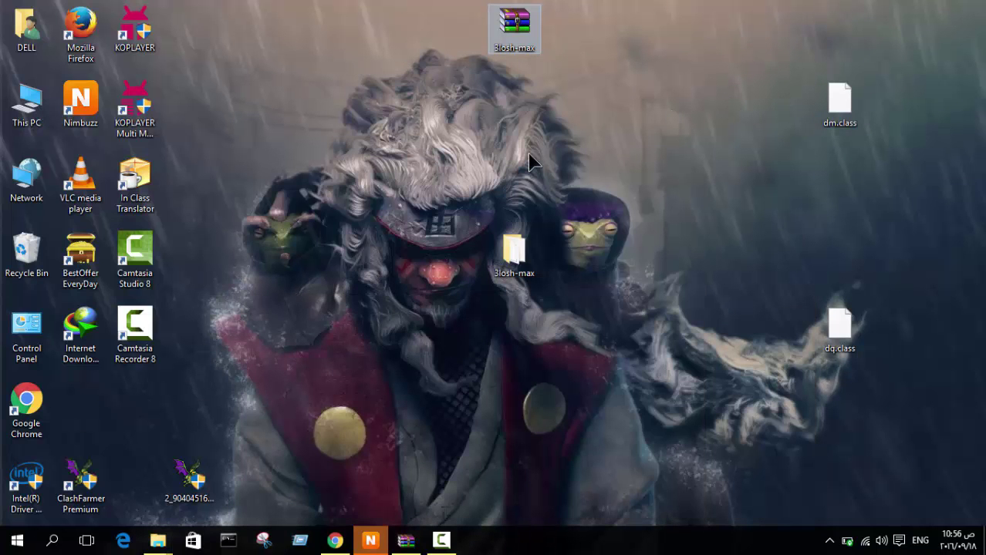
click(441, 540)
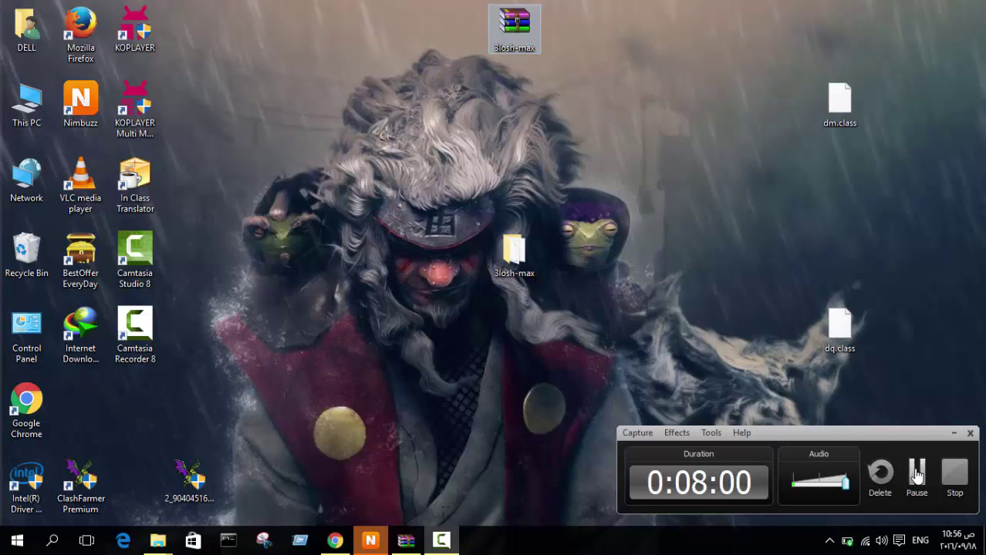